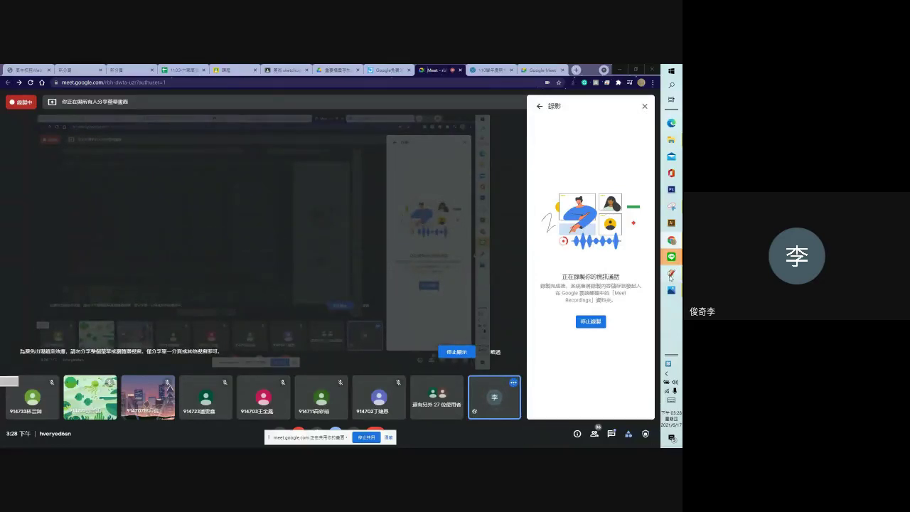
Leave Google Meet and bring the SketchUp cabinet model to the front
key(alt+Tab)
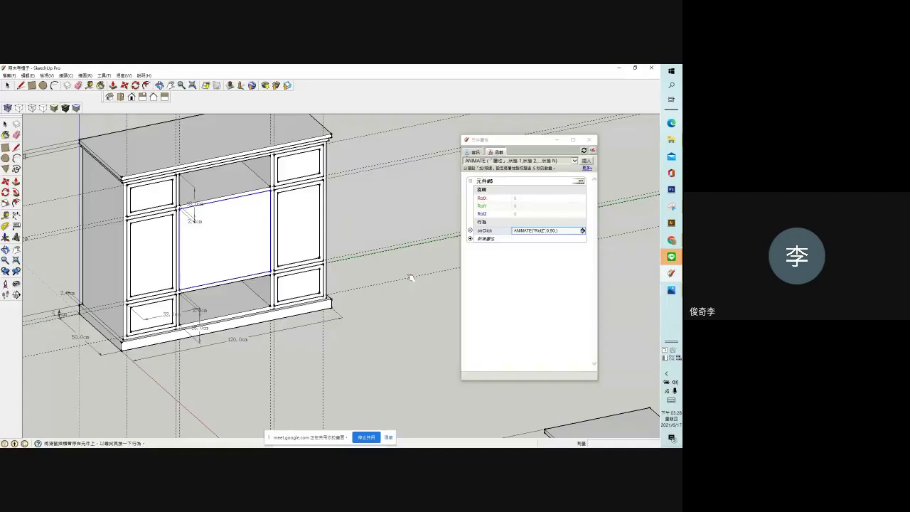
Delete the 80.0cm dimension and the old square board beside the cabinet
scroll(455, 220, down, 3)
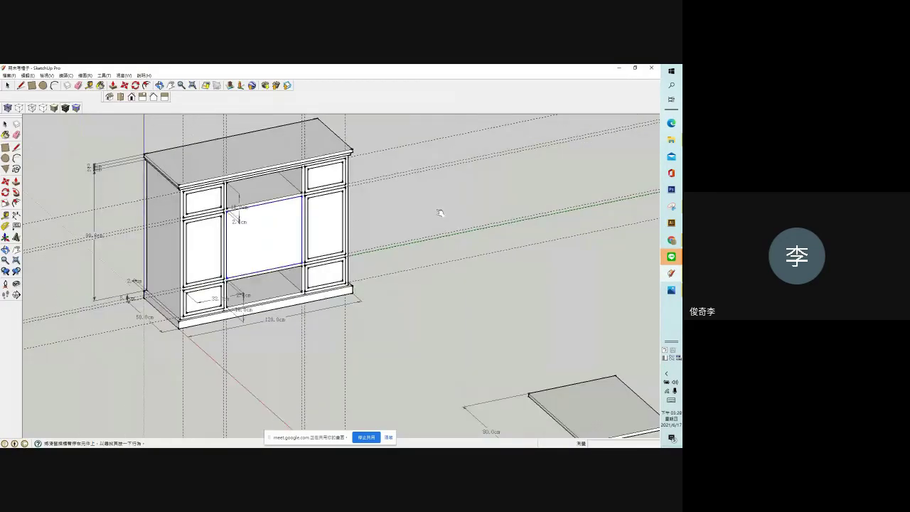
scroll(446, 229, down, 3)
key(space)
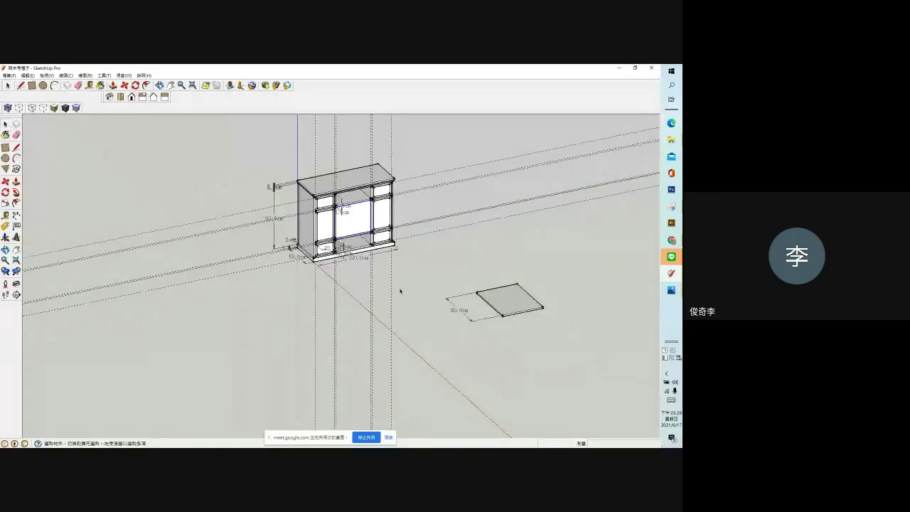
click(464, 295)
key(Delete)
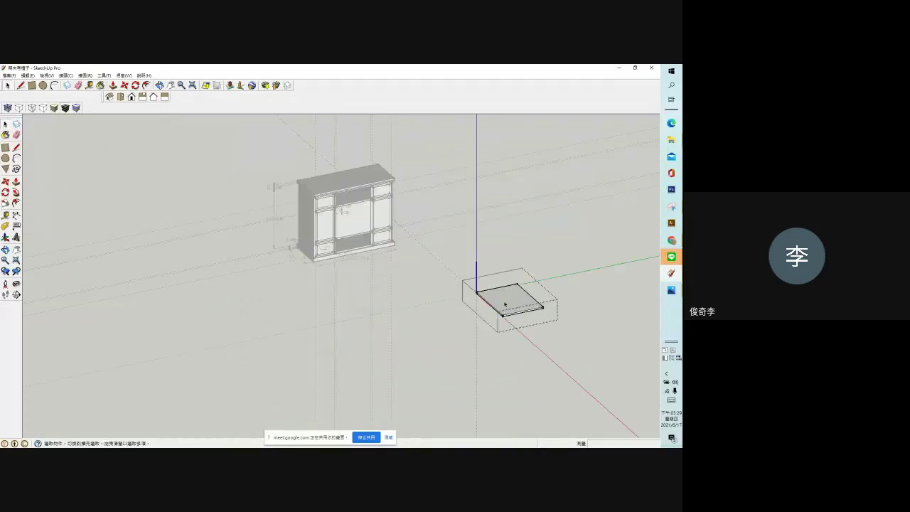
click(496, 302)
key(Delete)
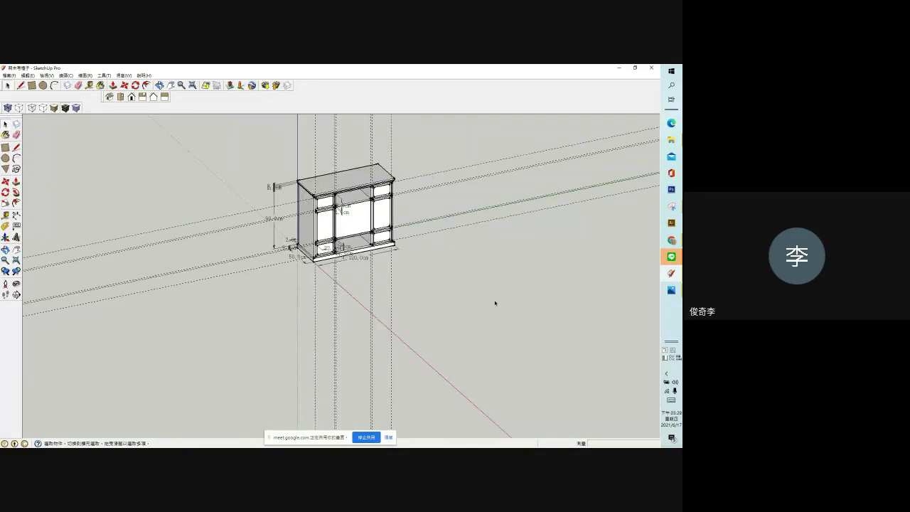
click(5, 147)
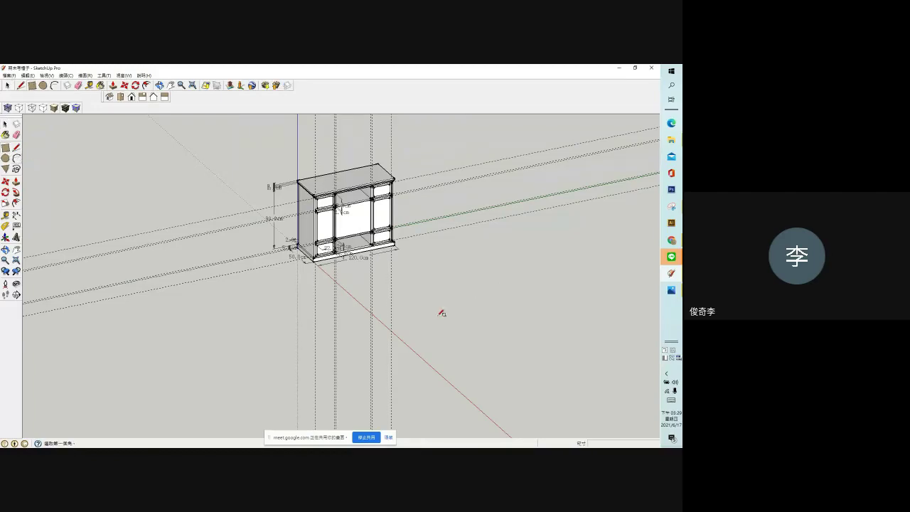
Draw an 80 × 80 cm rectangle on the ground beside the cabinet
scroll(451, 312, up, 2)
click(419, 265)
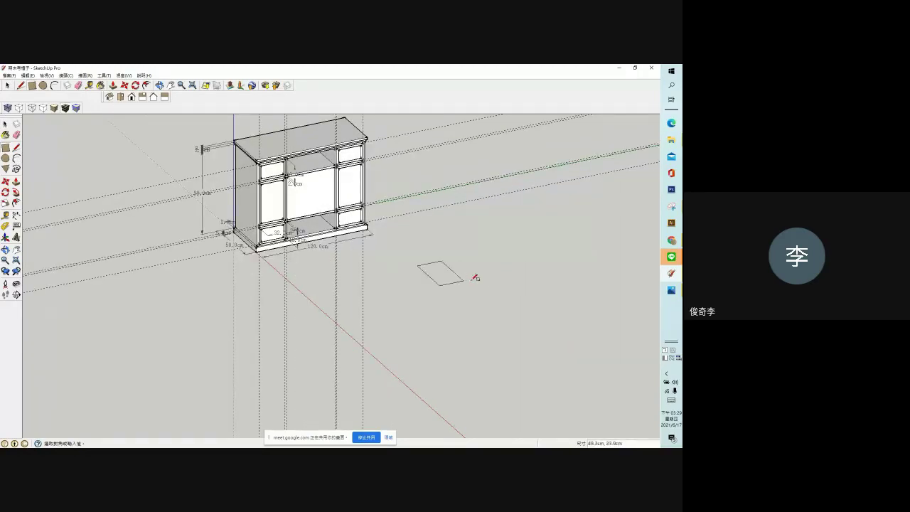
text(80,80)
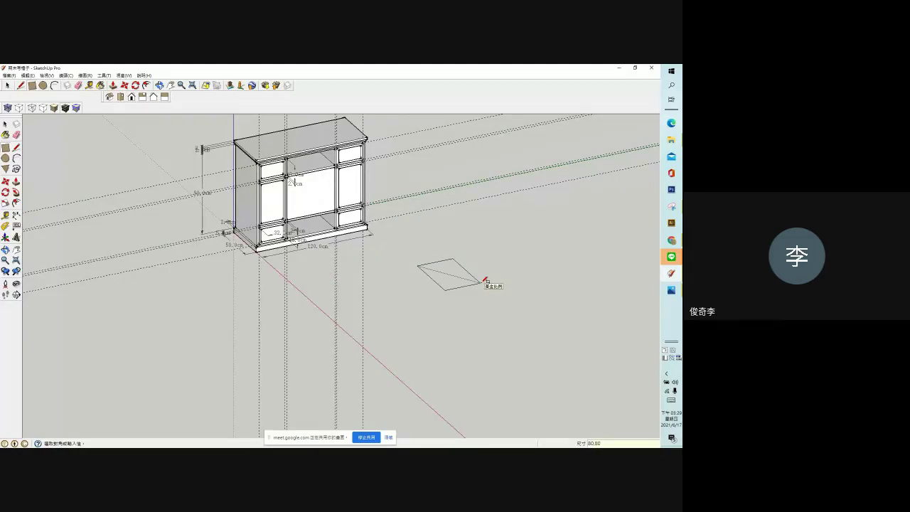
key(Return)
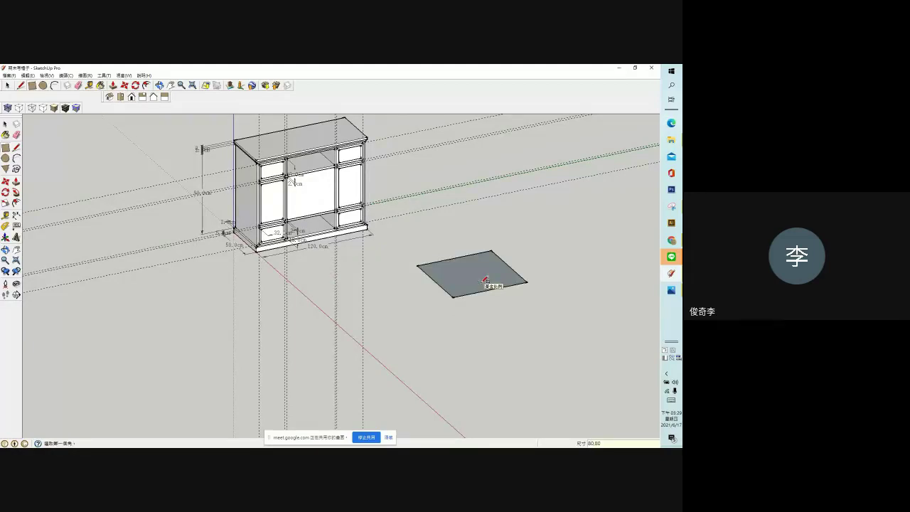
Push/Pull the square up 2 cm into a slab and select it
click(15, 180)
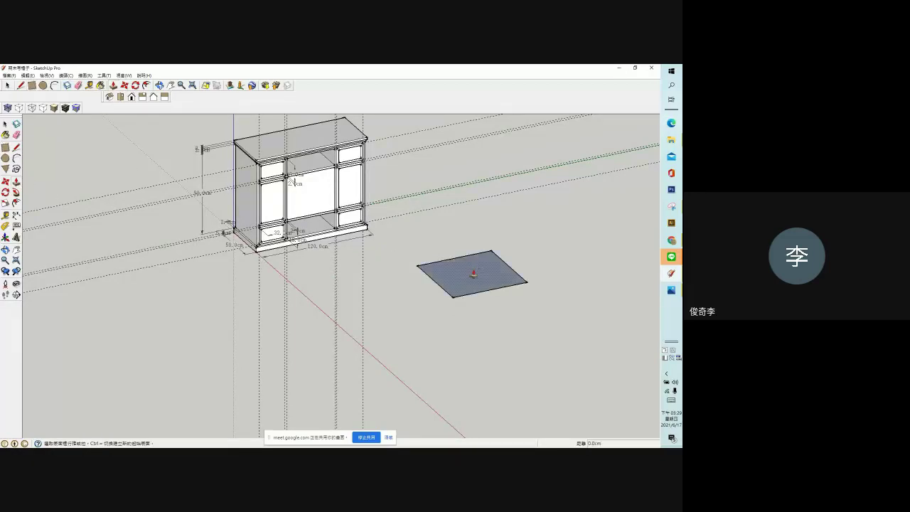
click(473, 271)
text(2)
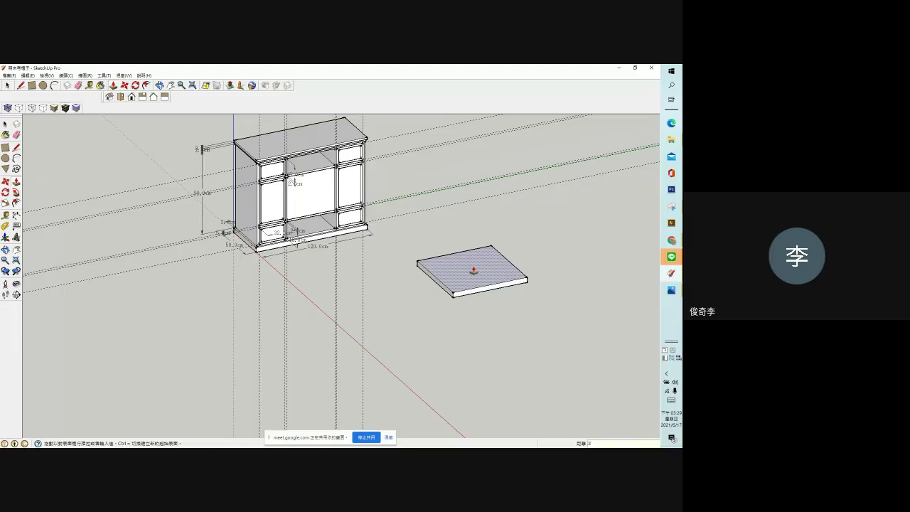
key(Escape)
key(space)
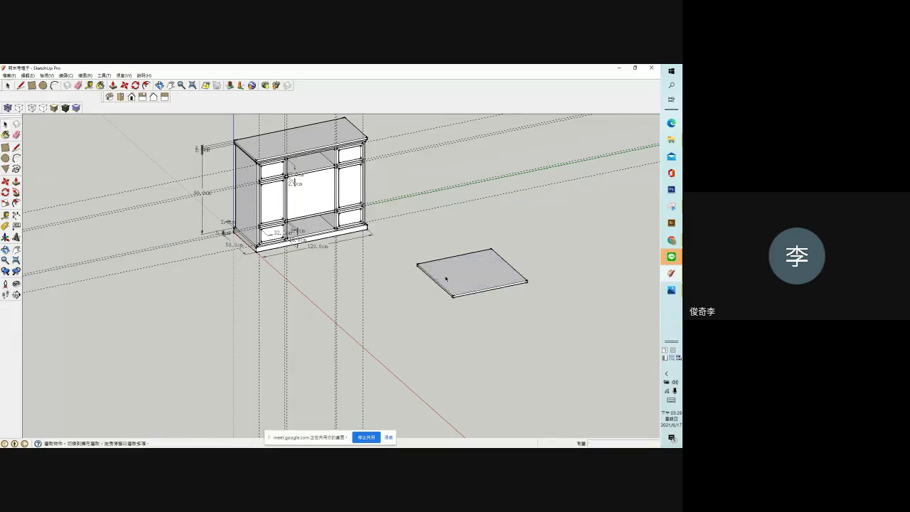
double_click(445, 278)
Start making the slab a component and choose to set its component axes
right_click(445, 278)
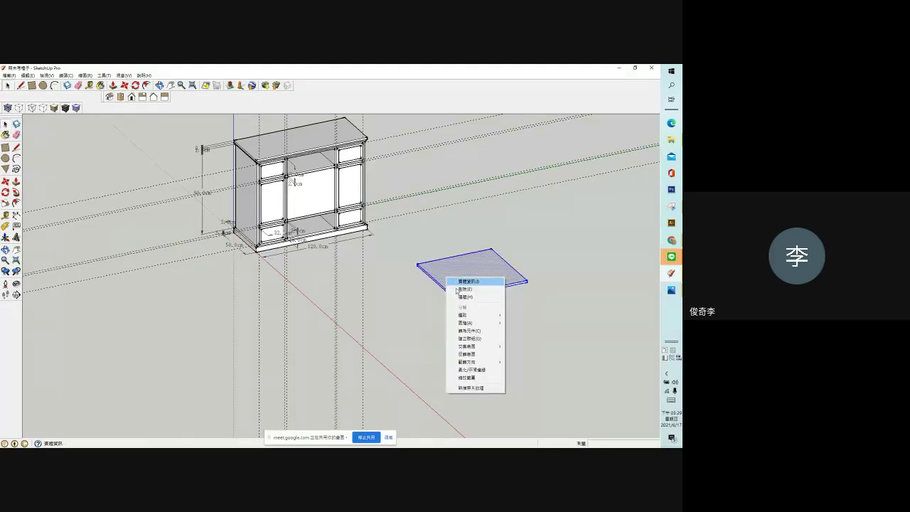
click(465, 328)
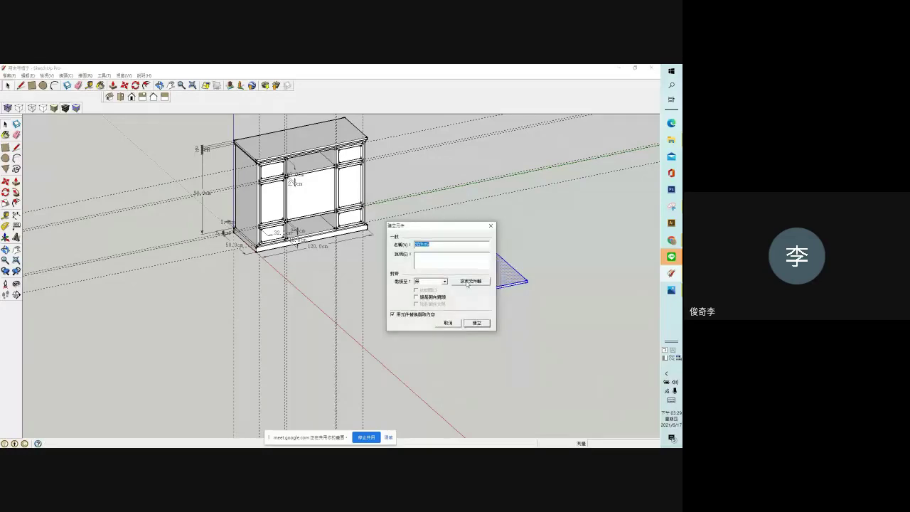
drag(463, 234, 396, 232)
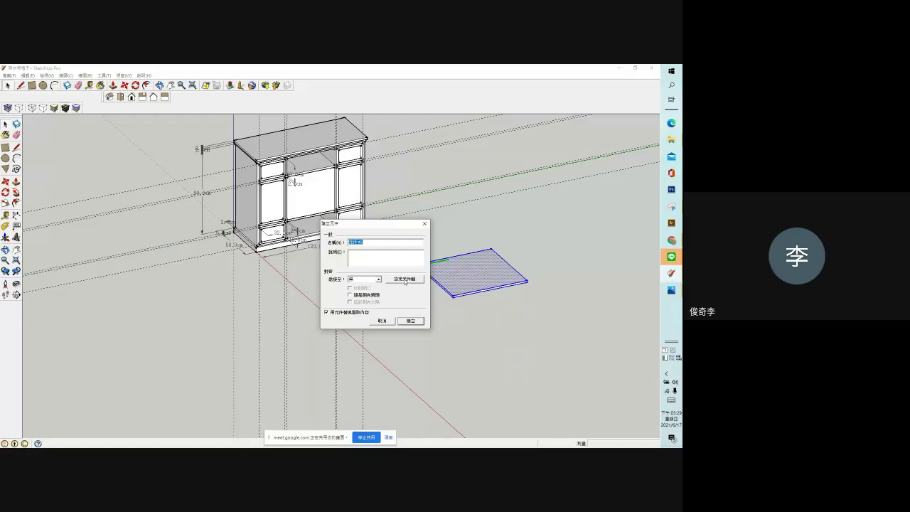
click(404, 280)
scroll(385, 272, up, 3)
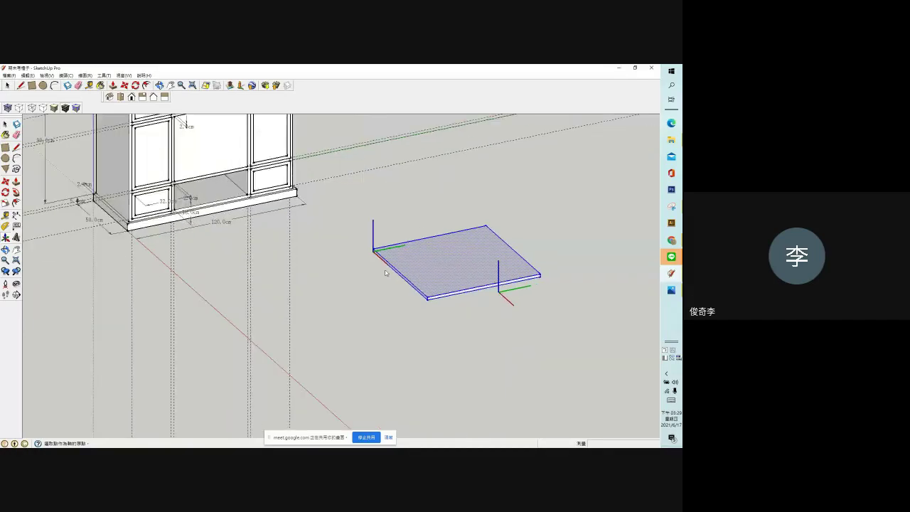
scroll(385, 272, up, 2)
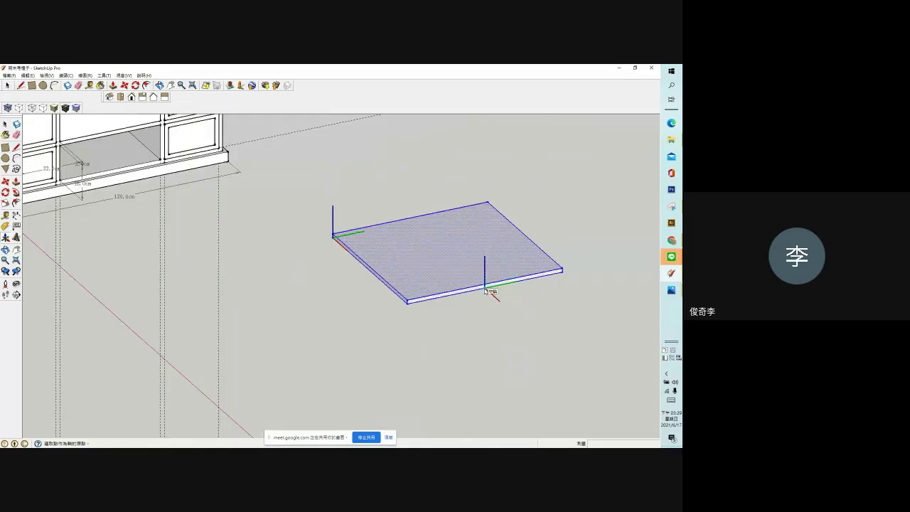
Place the axes origin and red axis on the slab edge and create the component
click(484, 289)
click(491, 302)
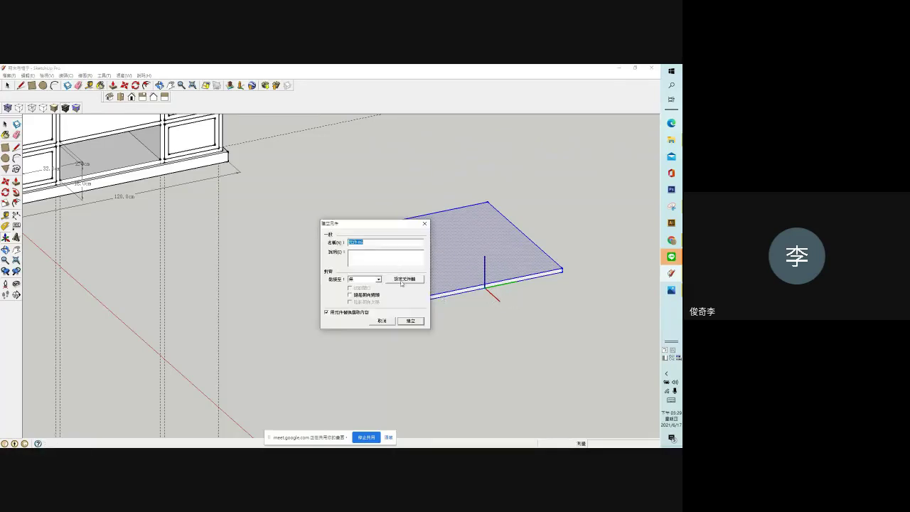
click(410, 321)
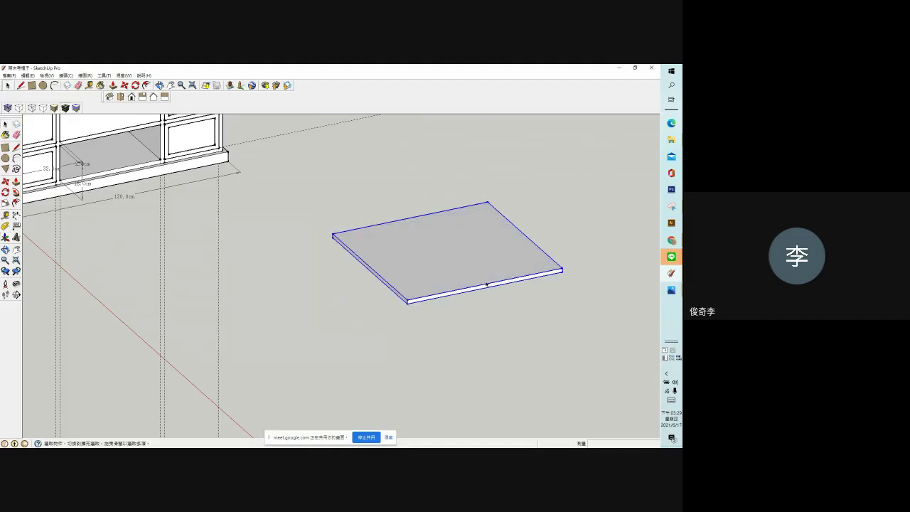
scroll(352, 283, down, 2)
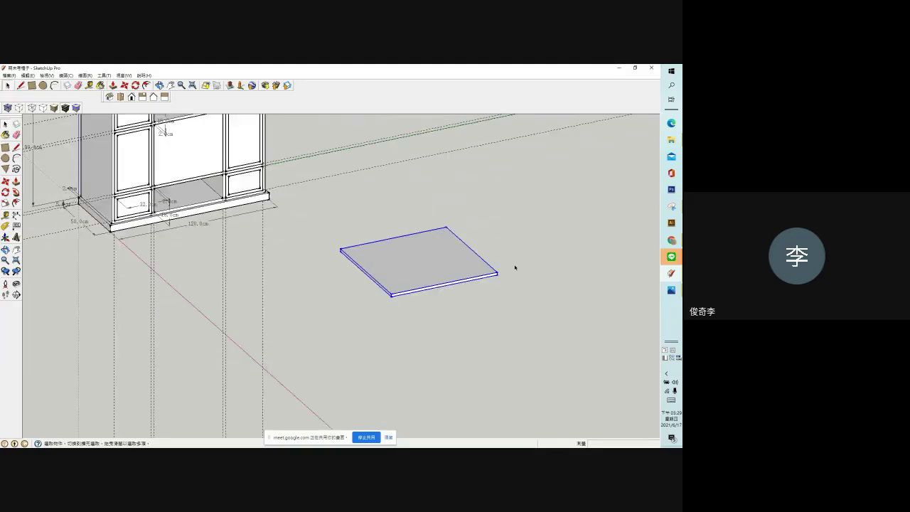
scroll(508, 267, down, 2)
scroll(490, 267, down, 2)
right_click(466, 265)
Open the Component Attributes panel for the board and move it aside
click(449, 267)
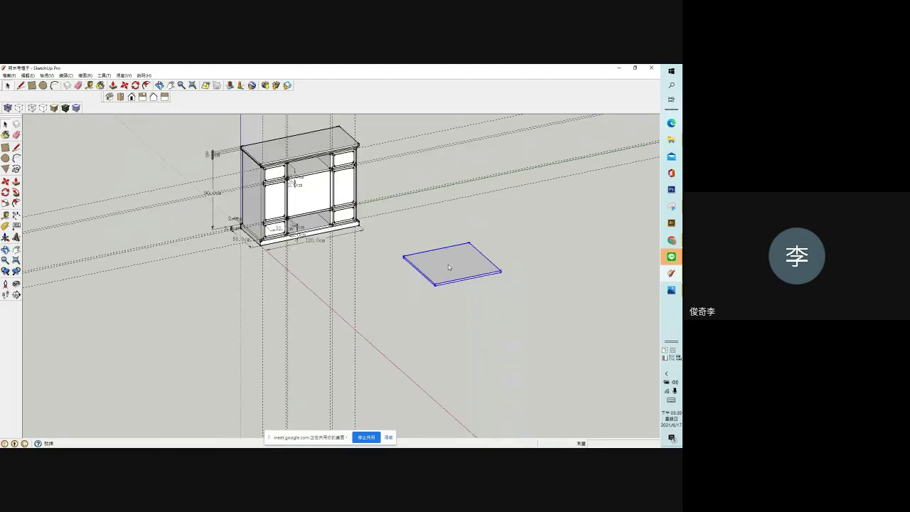
right_click(448, 267)
mouse_move(469, 429)
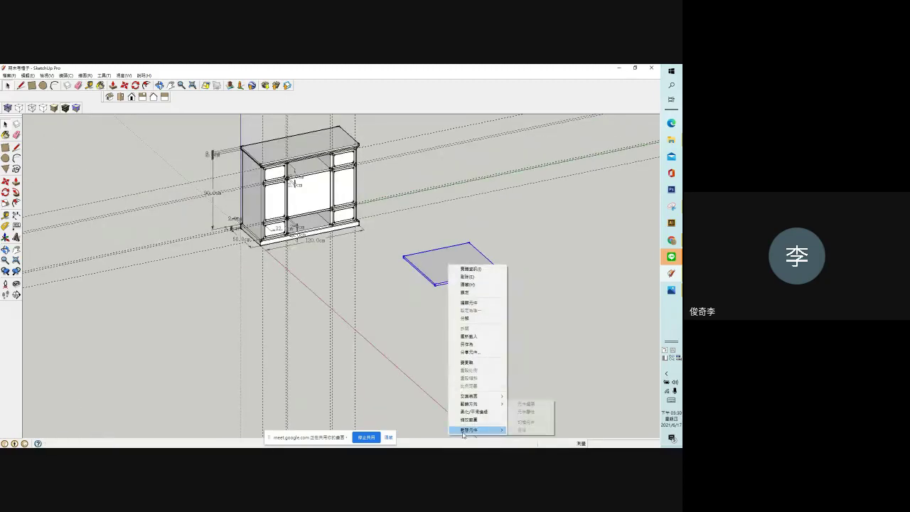
click(520, 413)
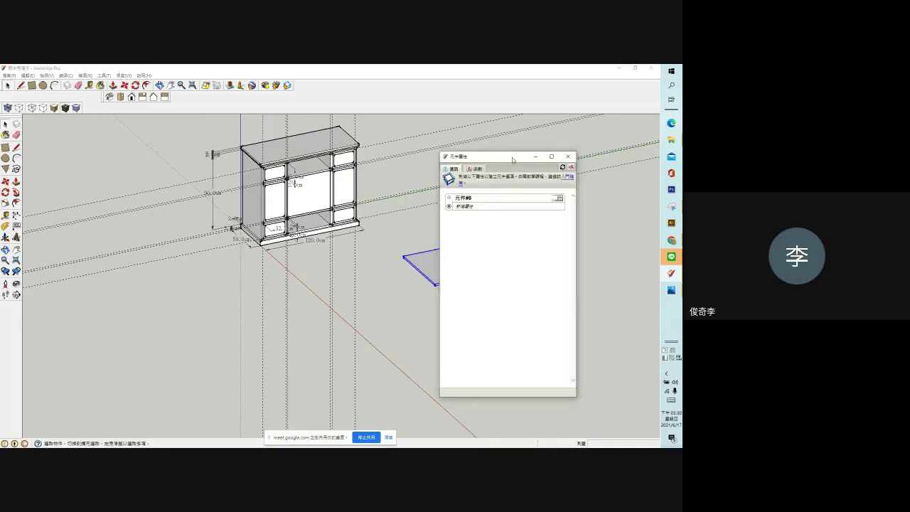
drag(512, 159, 584, 164)
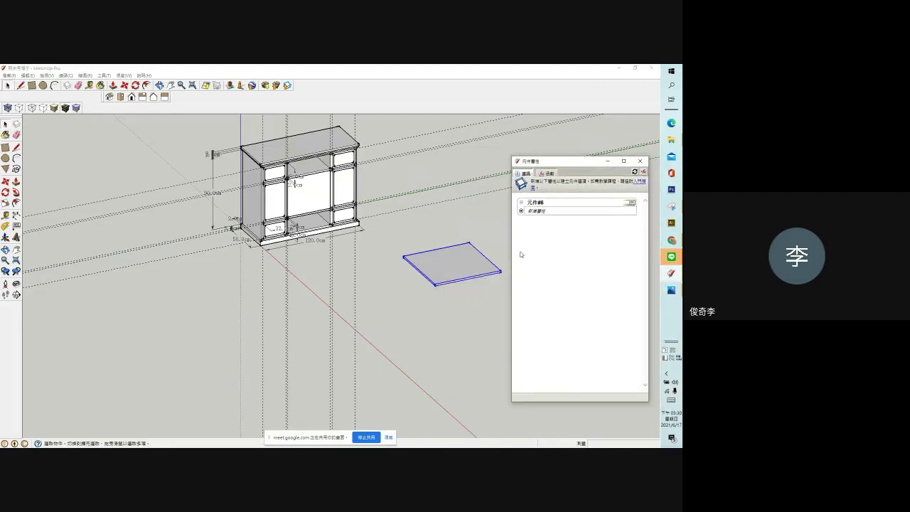
scroll(492, 244, up, 2)
scroll(417, 238, down, 2)
scroll(474, 253, down, 2)
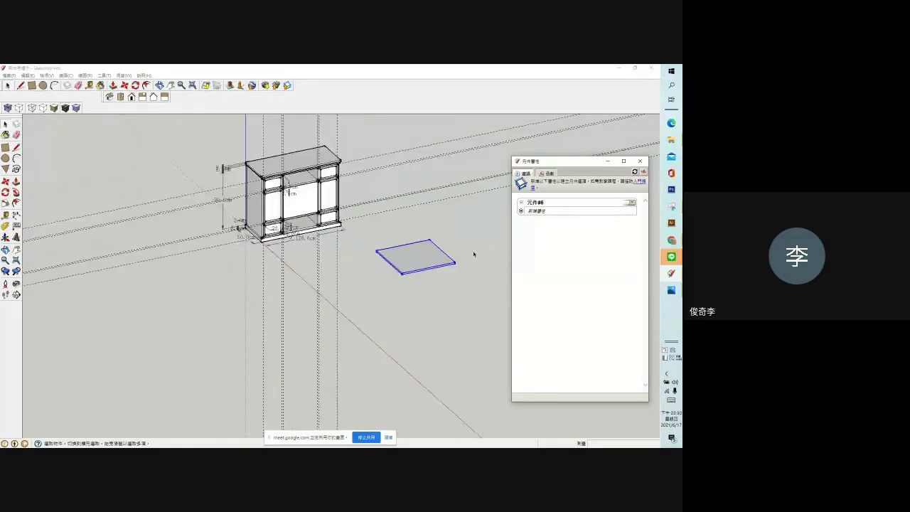
scroll(469, 246, up, 4)
scroll(469, 246, up, 1)
Add the position X/Y/Z and rotation RotX/RotY/RotZ attributes
click(523, 211)
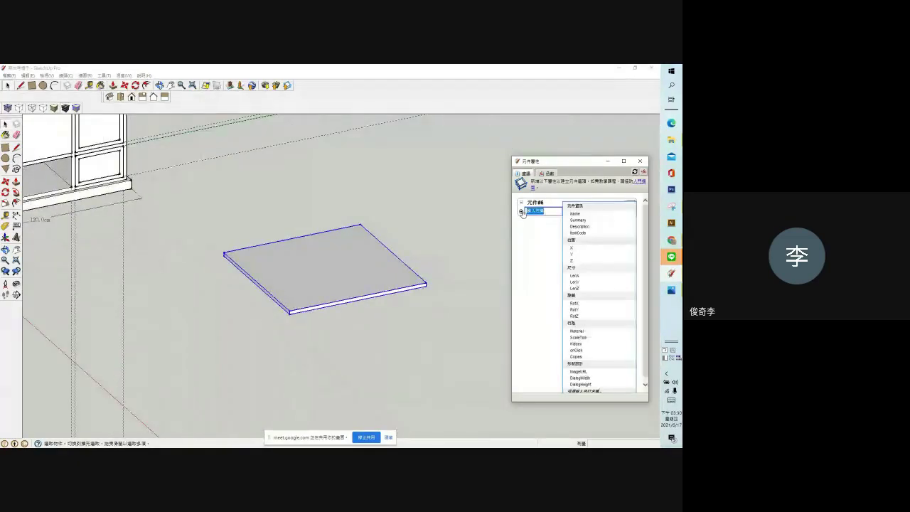
click(576, 245)
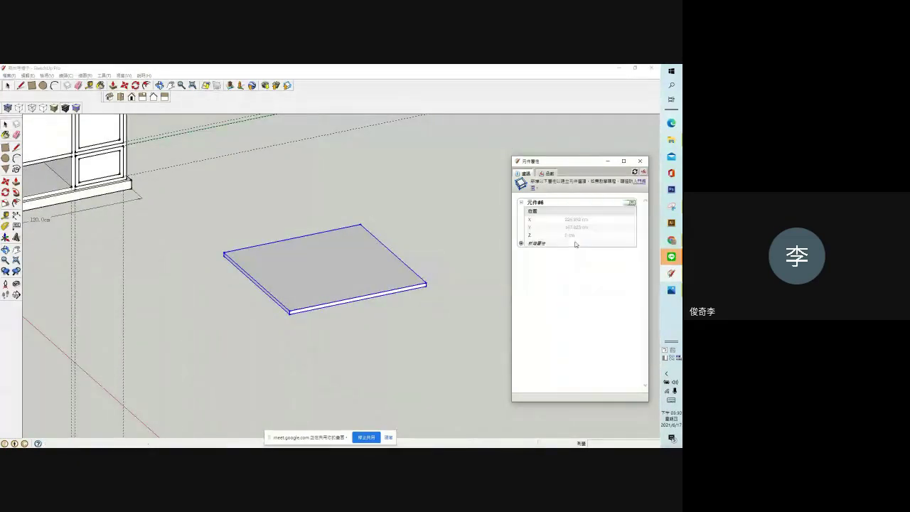
click(521, 244)
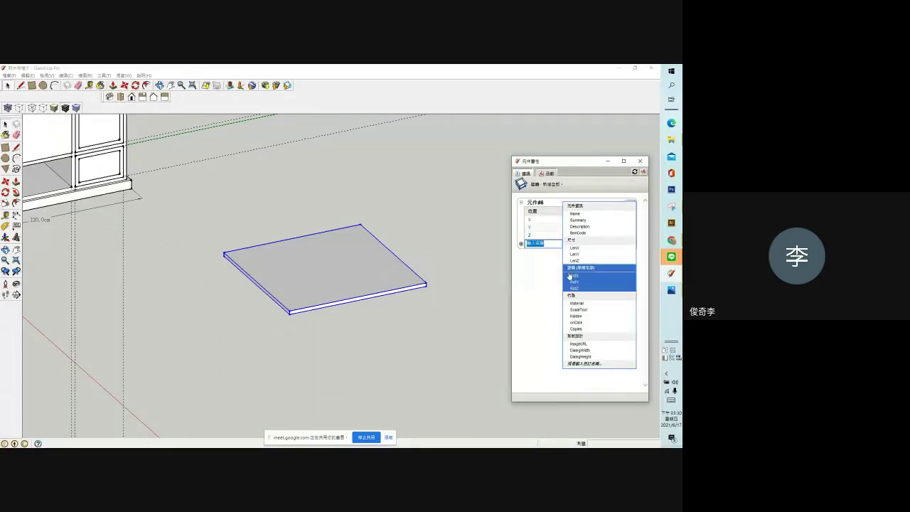
click(559, 283)
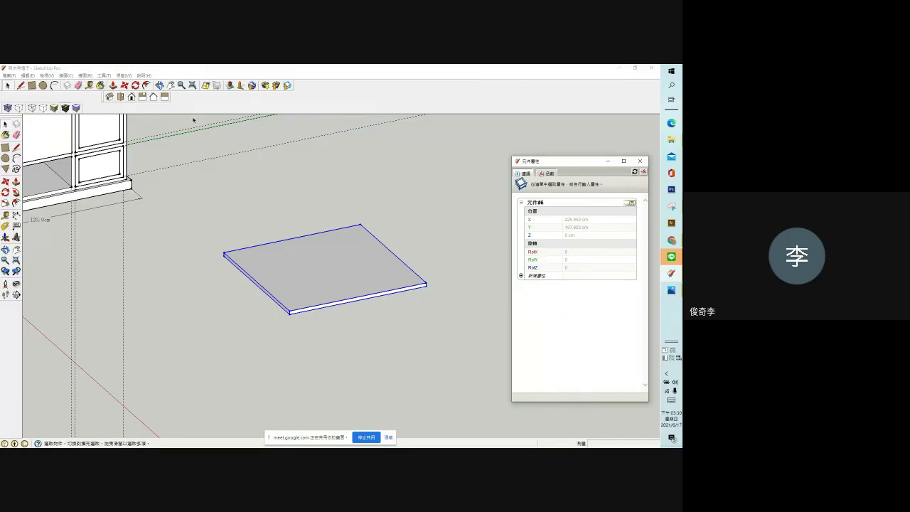
Switch to Interact from Tools, return to Select, and add an onClick attribute
click(104, 75)
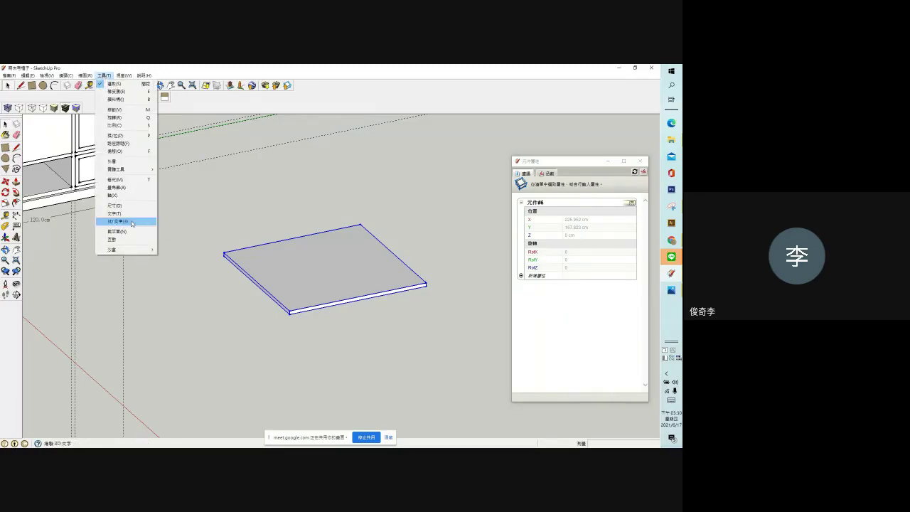
click(111, 240)
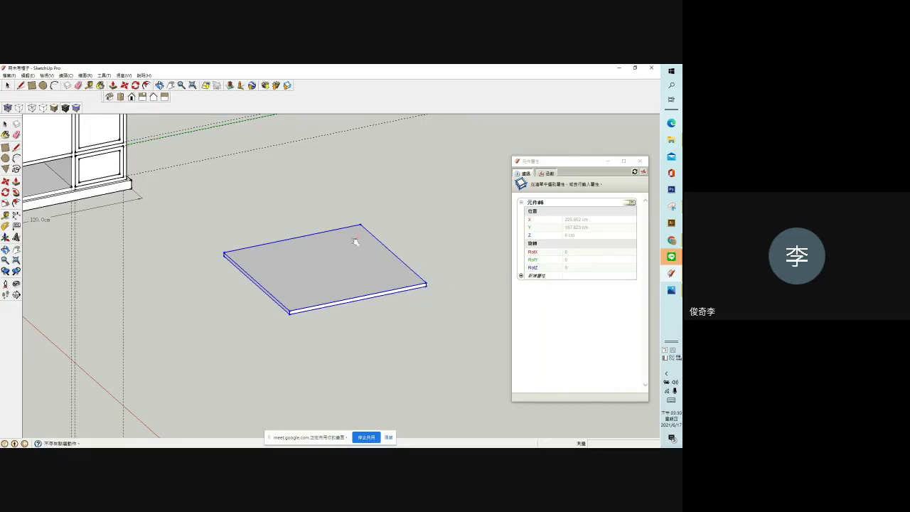
key(space)
click(539, 276)
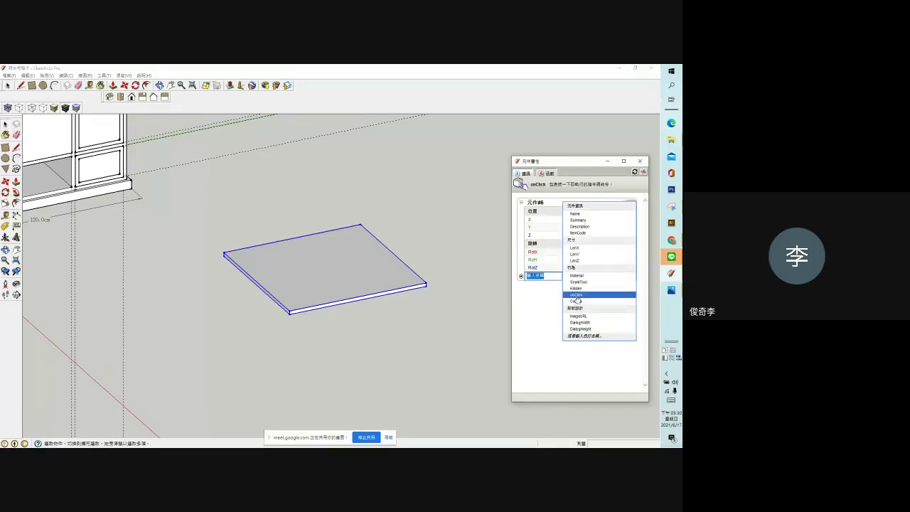
click(577, 296)
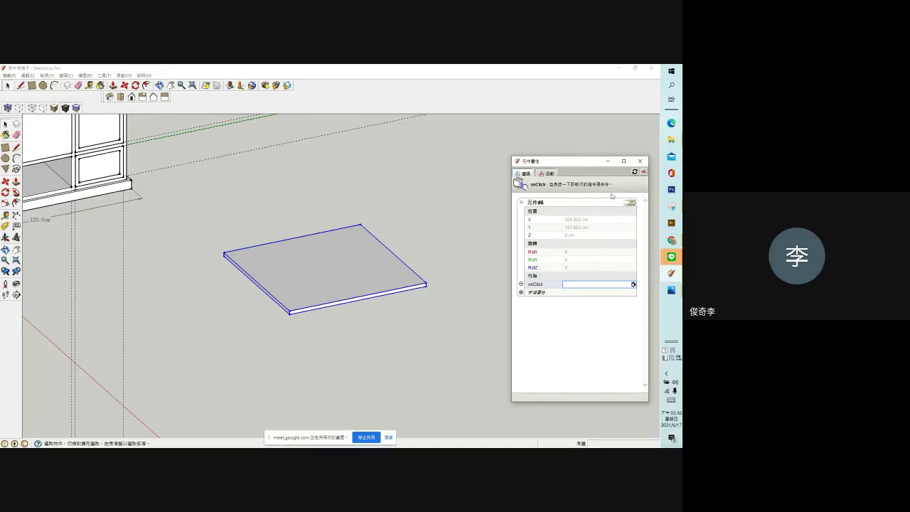
Open the Functions list and scroll down to ANIMATE for the onClick behaviour
click(548, 174)
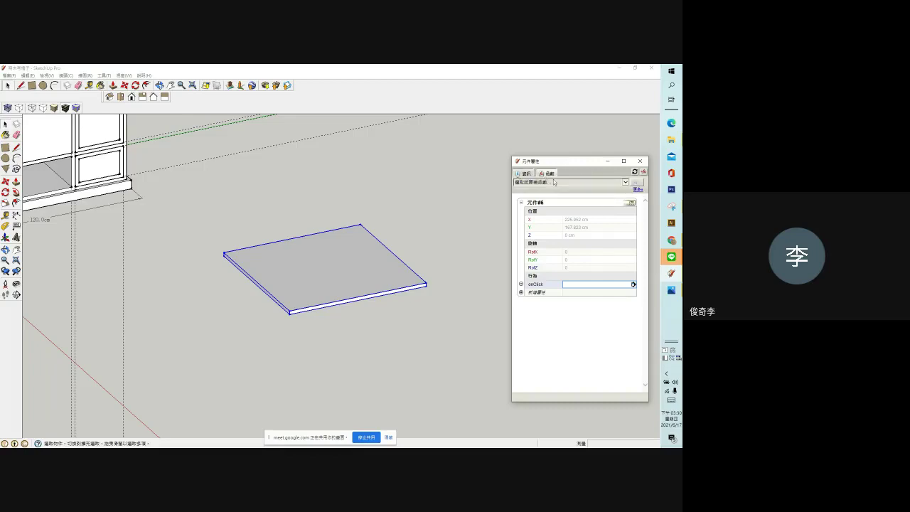
click(553, 183)
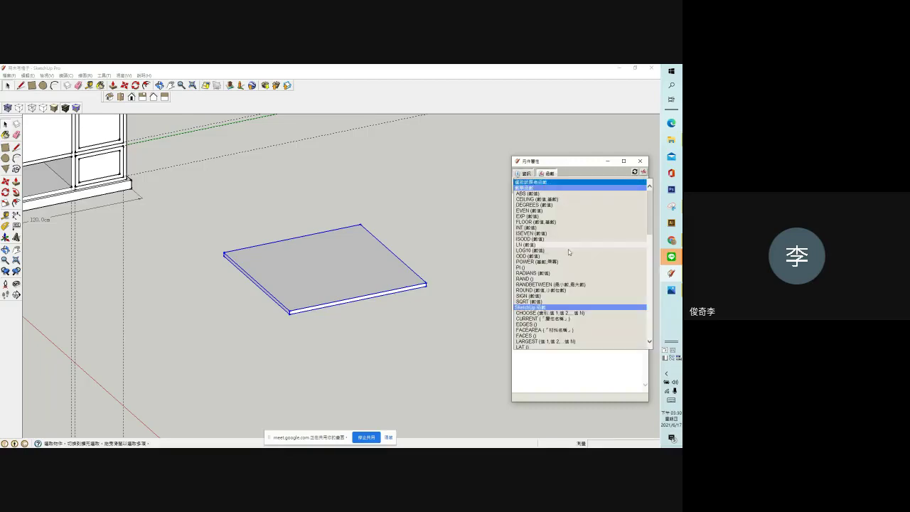
scroll(569, 252, down, 3)
scroll(568, 252, down, 3)
scroll(569, 253, down, 5)
scroll(568, 250, down, 5)
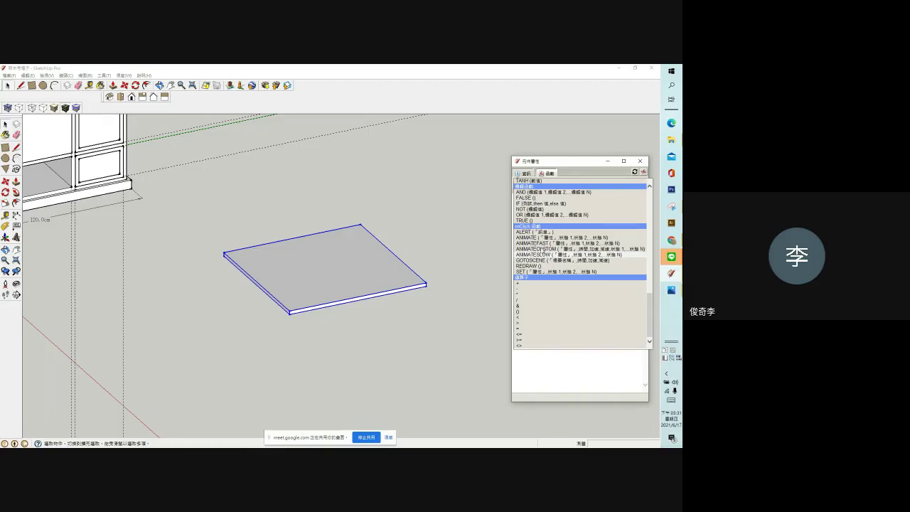
Insert the ANIMATE function template into the board's onClick value
click(535, 243)
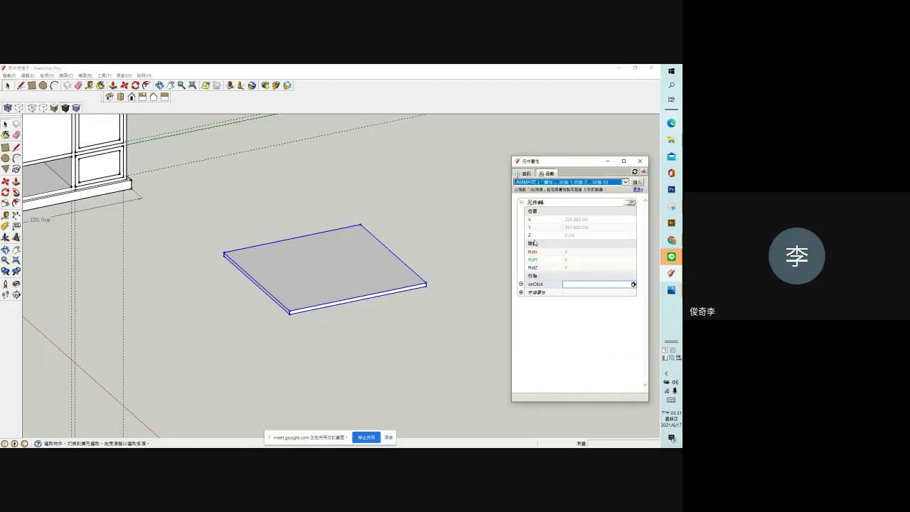
click(565, 285)
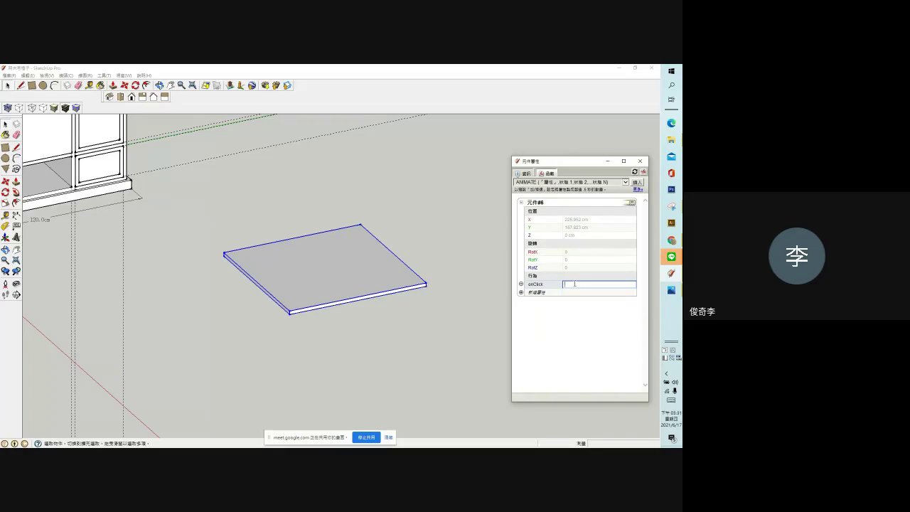
click(637, 181)
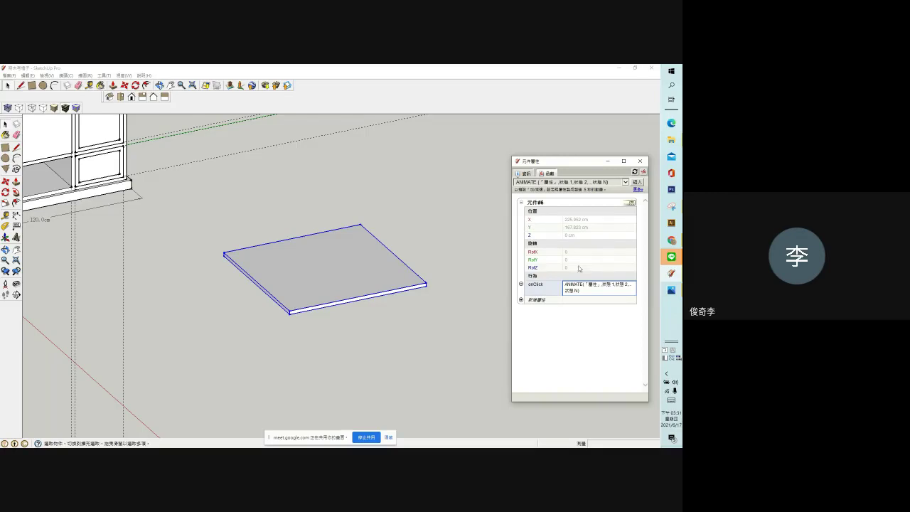
Fill the ANIMATE placeholders with "X", 225 and 305385 and commit
double_click(593, 283)
key(BackSpace)
text(X)
drag(596, 285, 608, 285)
text(2)
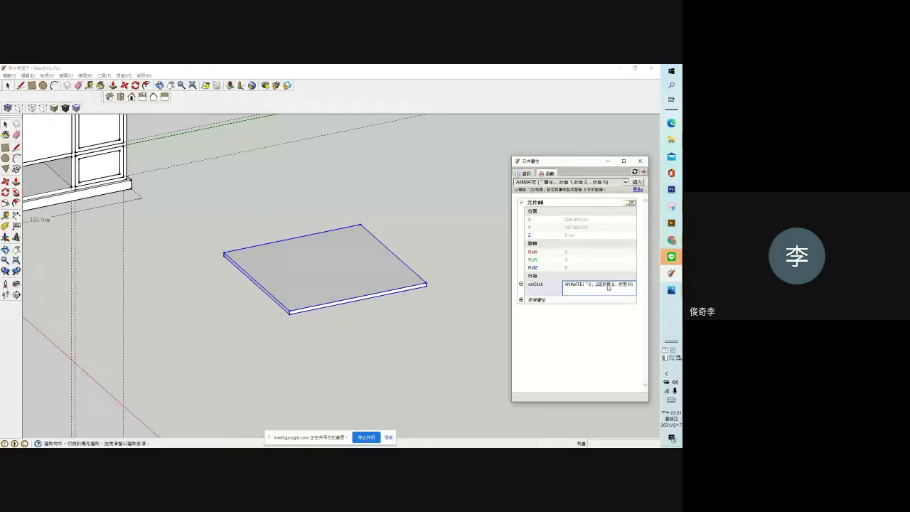
text(25,)
drag(604, 284, 616, 287)
text(3)
text(05)
drag(614, 284, 628, 285)
text(385)
key(Return)
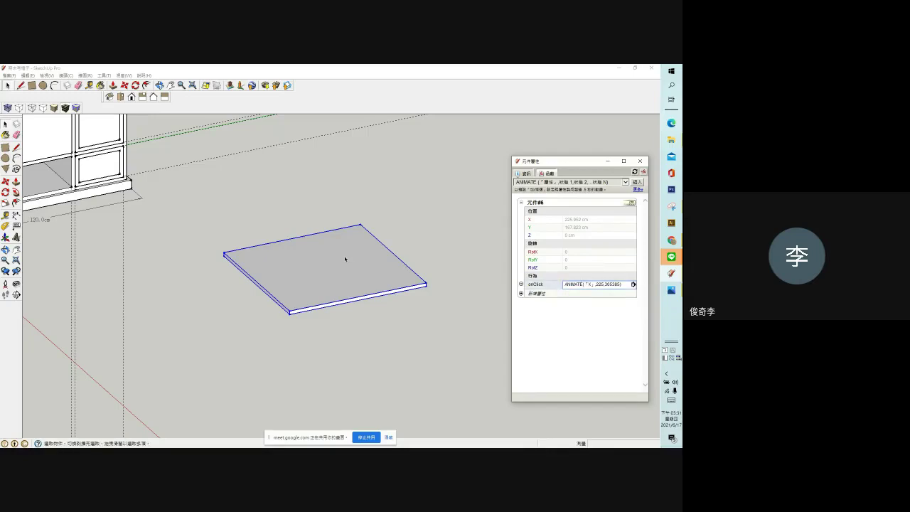
Test-click the board with Interact and dismiss the invalid-entity error
click(103, 75)
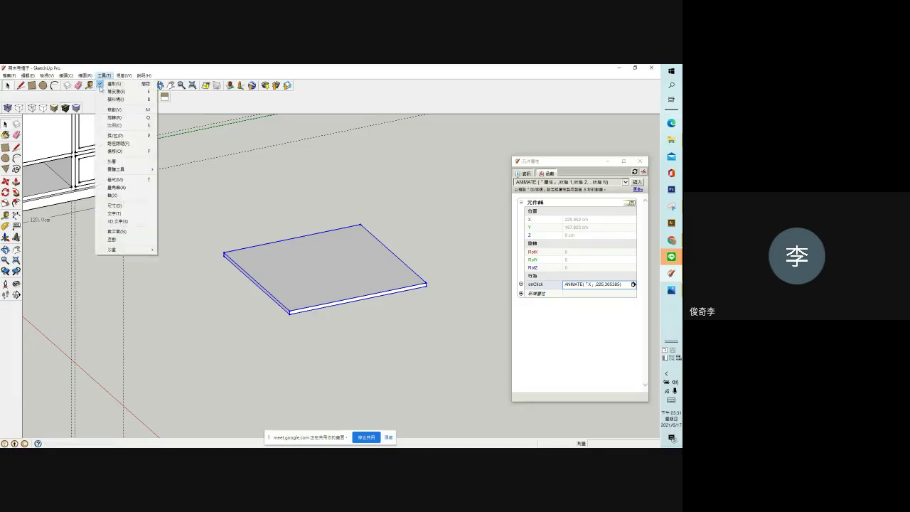
click(109, 240)
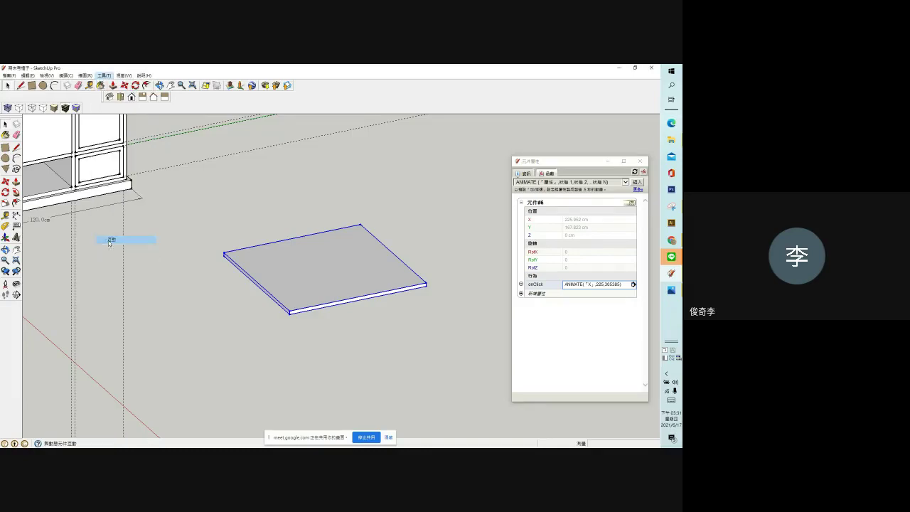
click(329, 278)
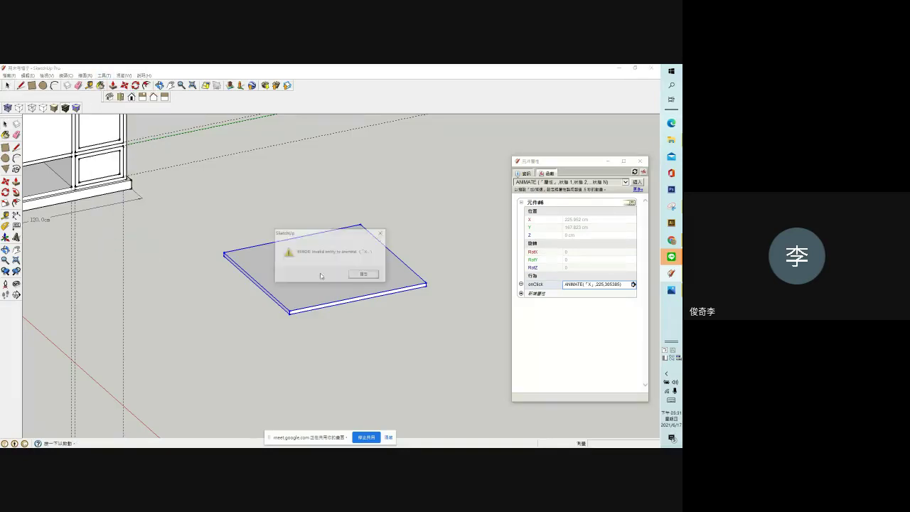
click(363, 274)
Fix the onClick formula to read ANIMATE("X",225,305385)
click(589, 287)
click(589, 285)
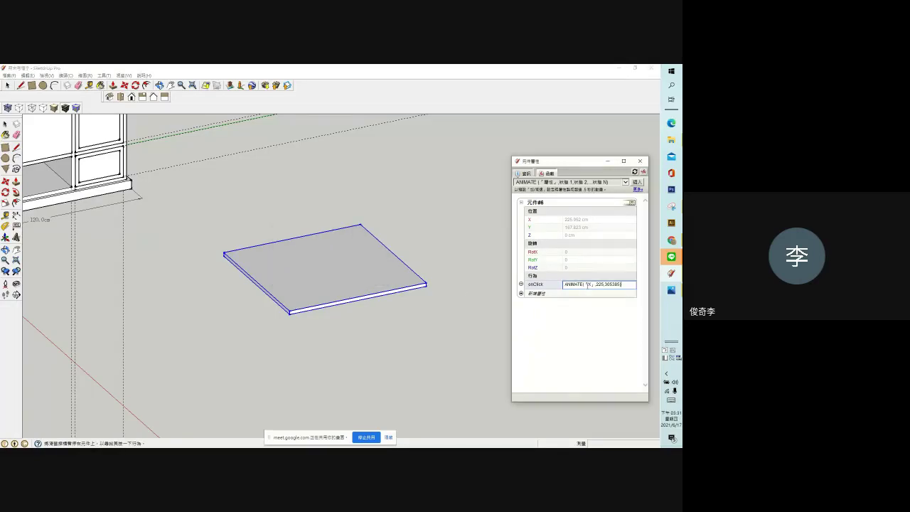
key(BackSpace)
key(BackSpace)
key(BackSpace)
key(BackSpace)
text(")
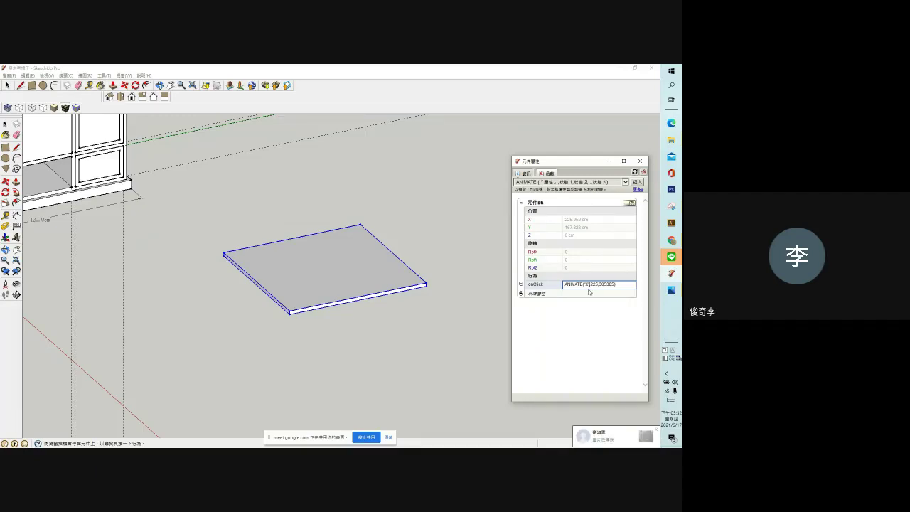
key(Return)
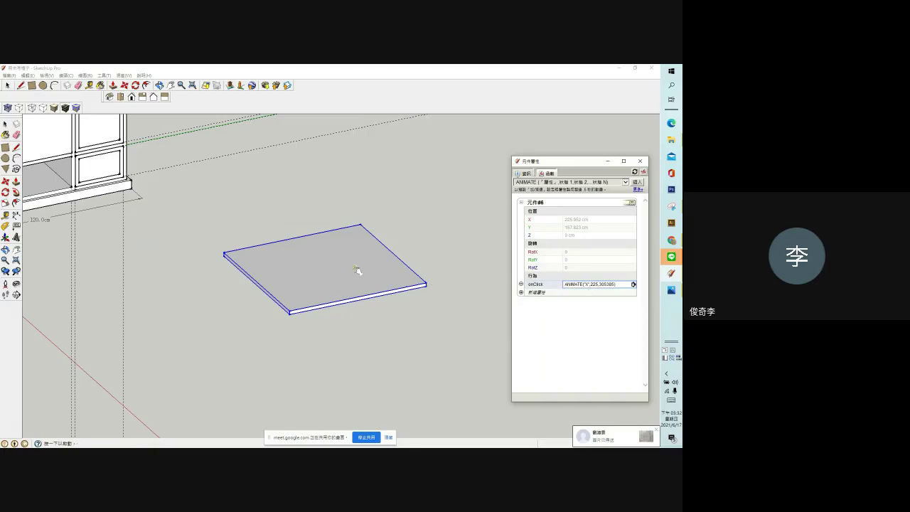
Click the board with Interact, then revise the onClick formula
click(356, 270)
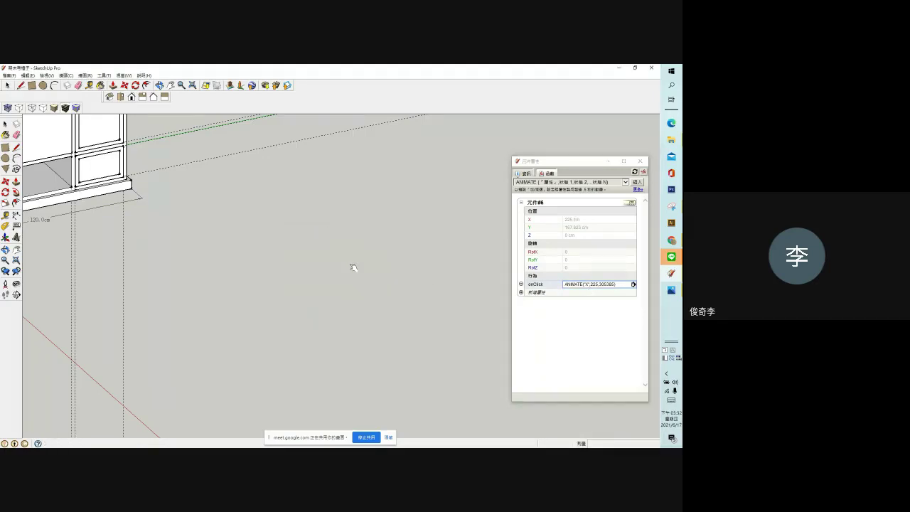
scroll(351, 266, down, 3)
scroll(339, 260, down, 3)
scroll(331, 258, down, 3)
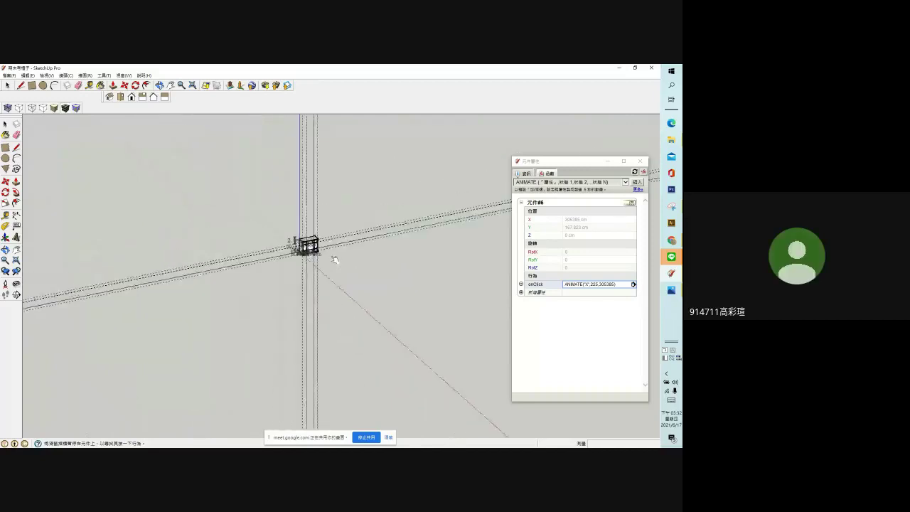
click(608, 284)
text(,)
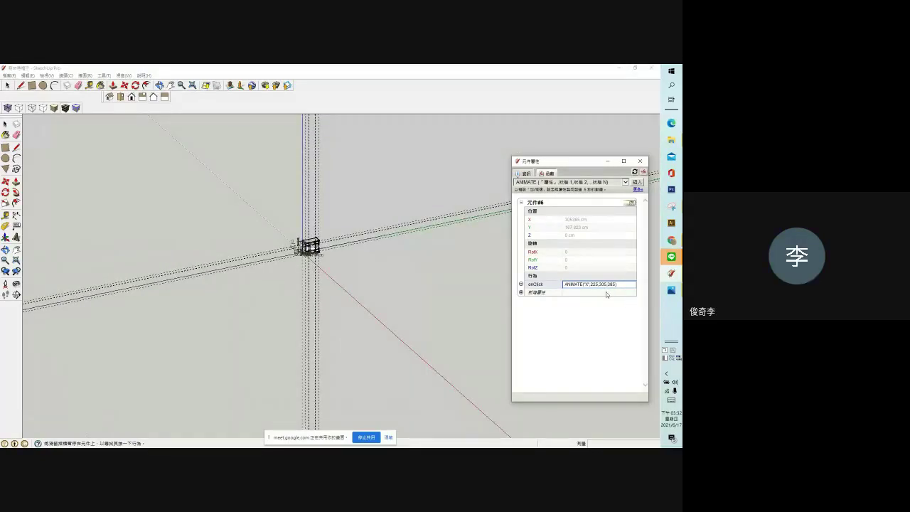
click(448, 291)
Commit the onClick value ANIMATE("X",225,305,385) in Component Attributes
scroll(434, 290, down, 2)
scroll(435, 290, up, 1)
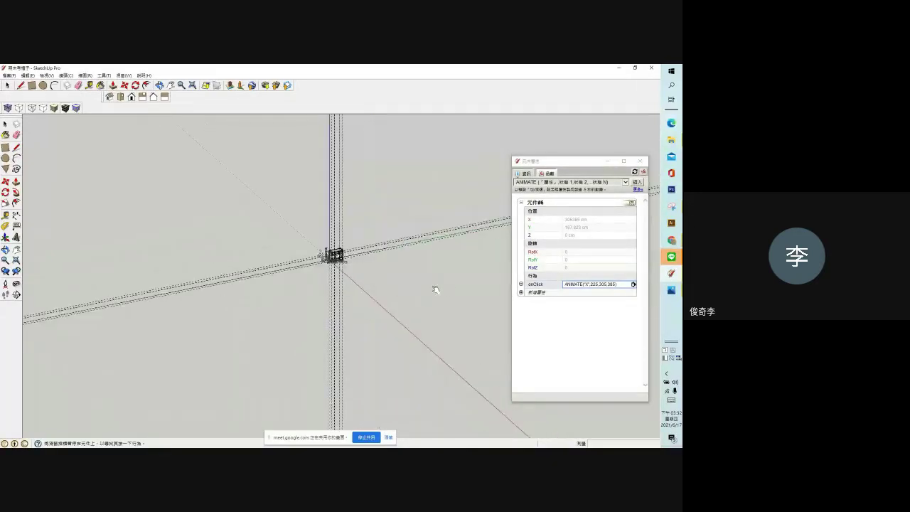
scroll(435, 288, down, 2)
scroll(436, 285, down, 1)
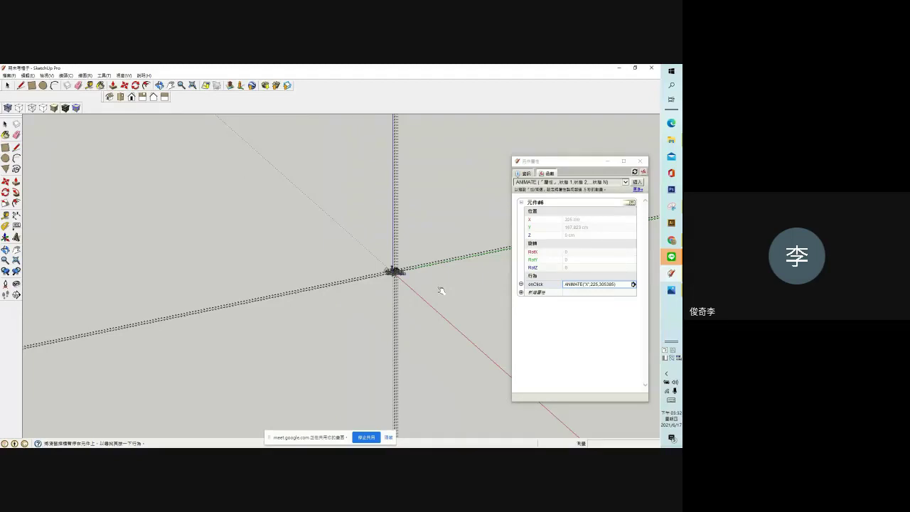
scroll(446, 282, up, 2)
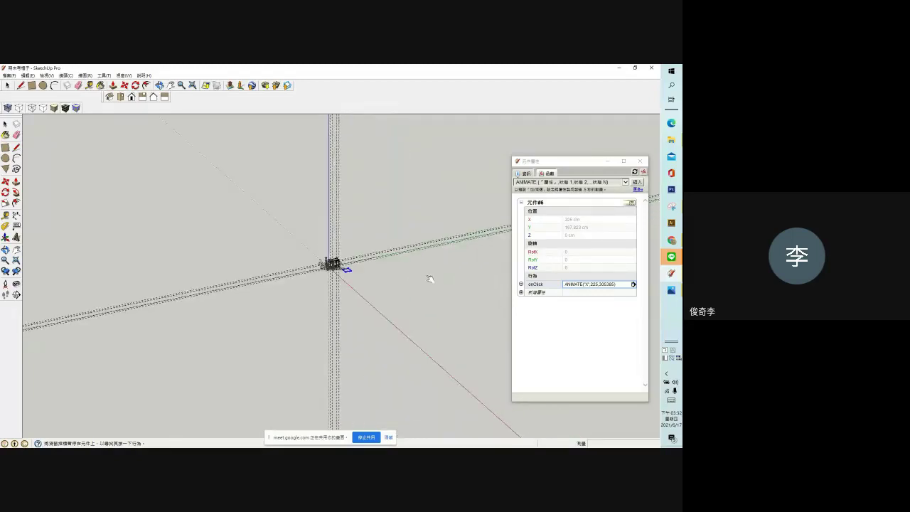
scroll(431, 278, up, 2)
scroll(279, 274, up, 2)
scroll(278, 275, up, 1)
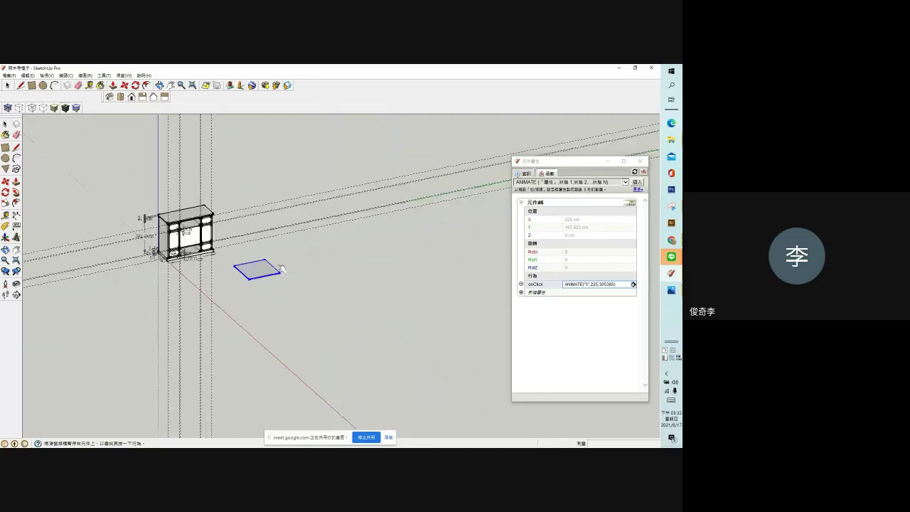
click(609, 287)
click(609, 287)
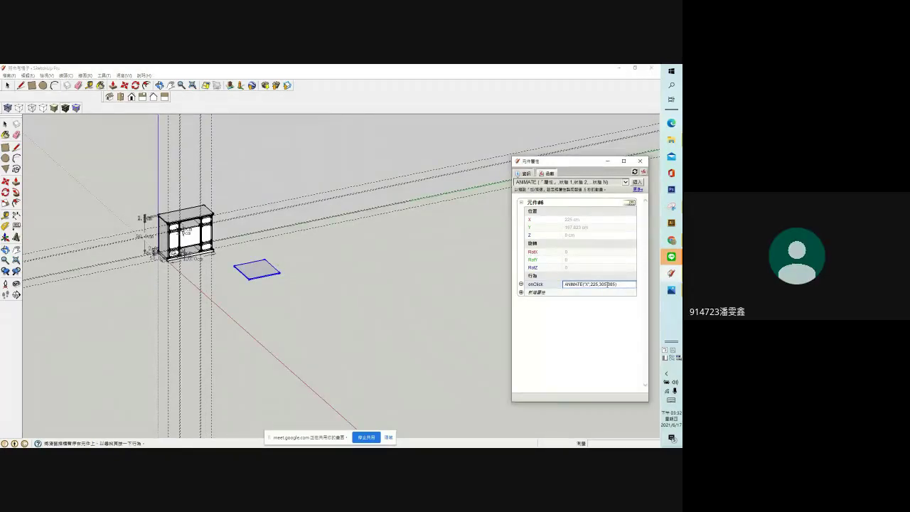
key(Return)
Click the board repeatedly, stepping it through X 225, 305 and 385 cm
click(249, 270)
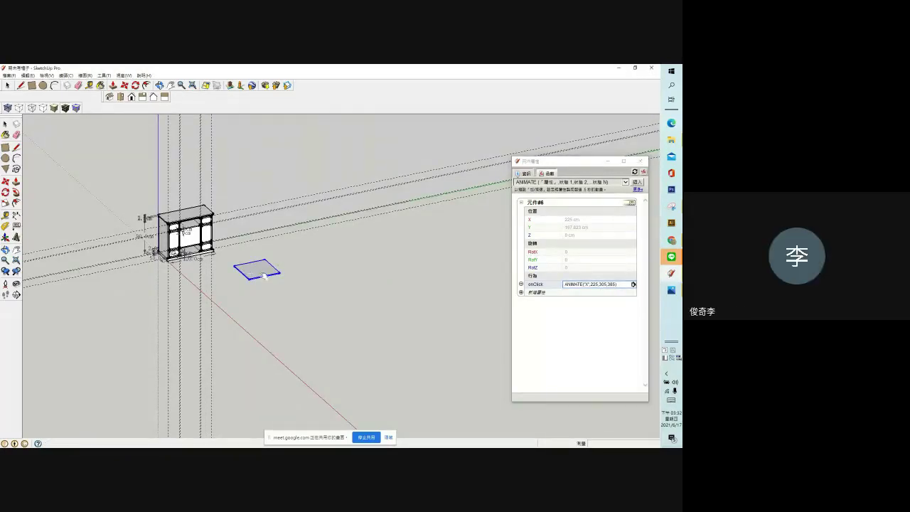
click(290, 304)
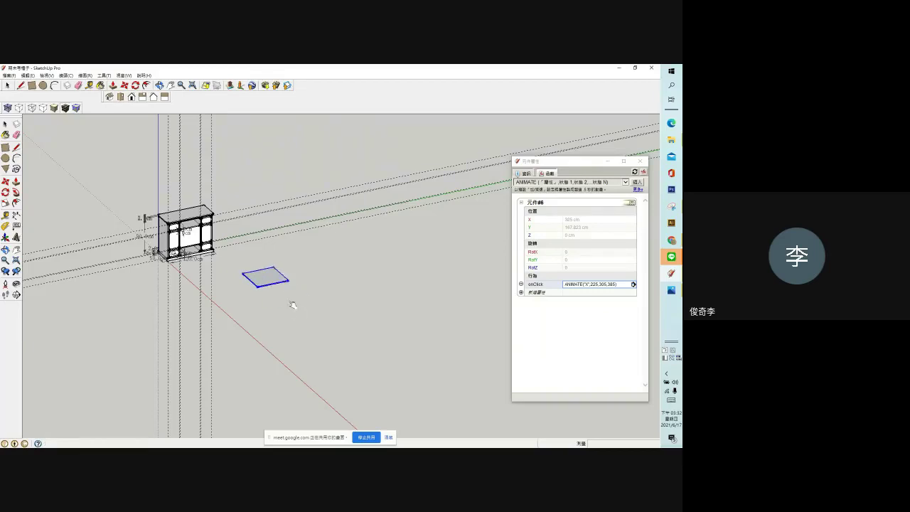
click(279, 293)
click(284, 296)
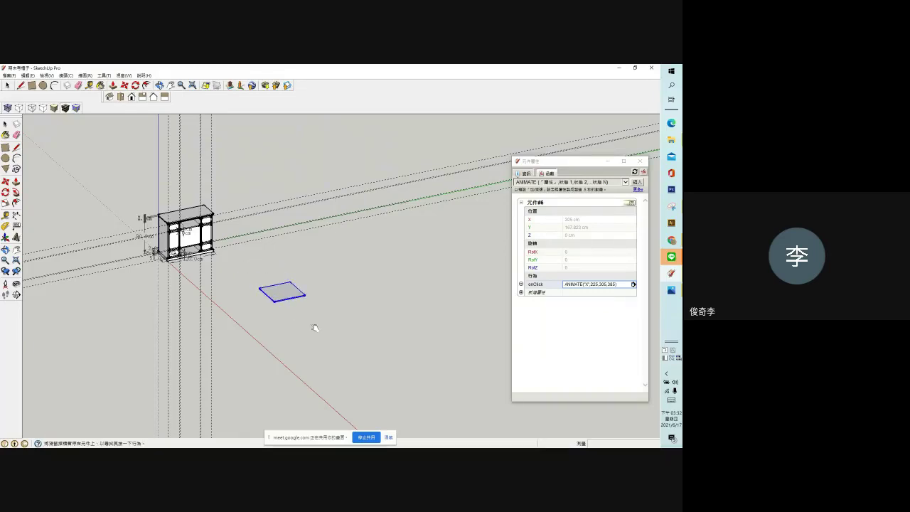
Cancel adding a new attribute and replay the board's slide animation
click(520, 292)
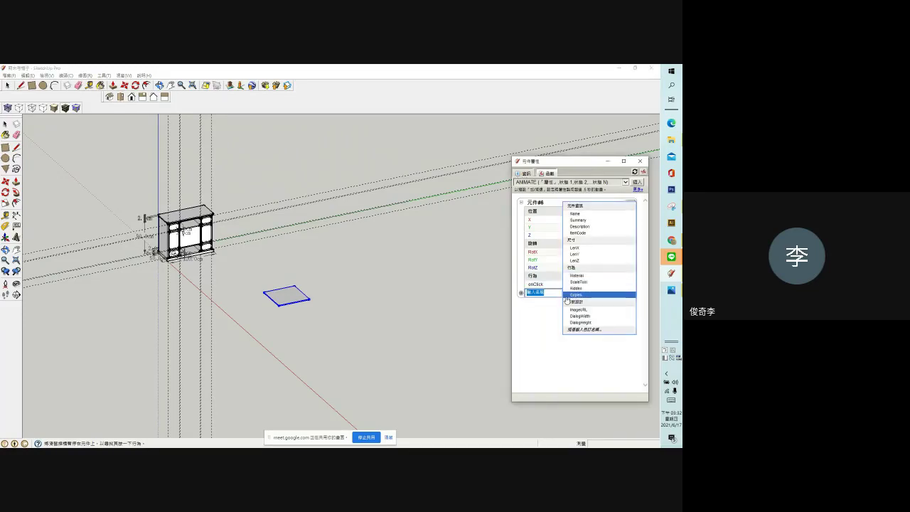
click(522, 316)
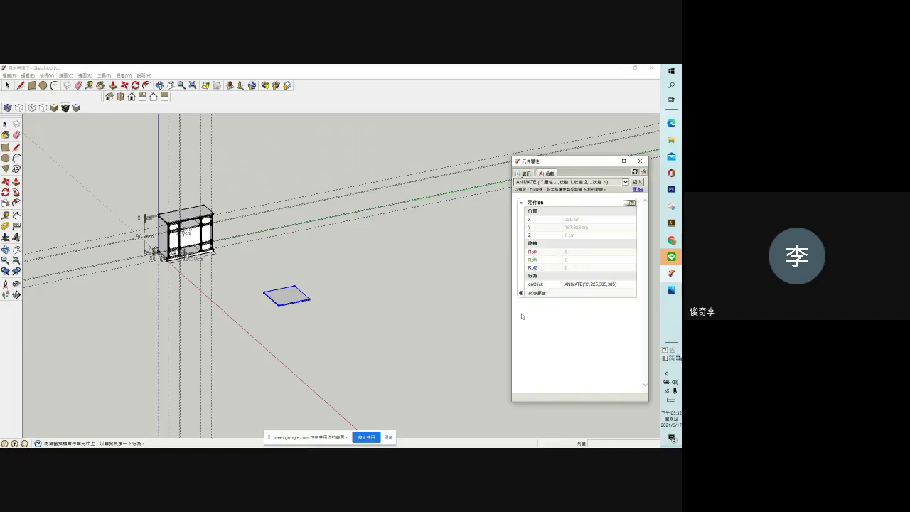
click(297, 300)
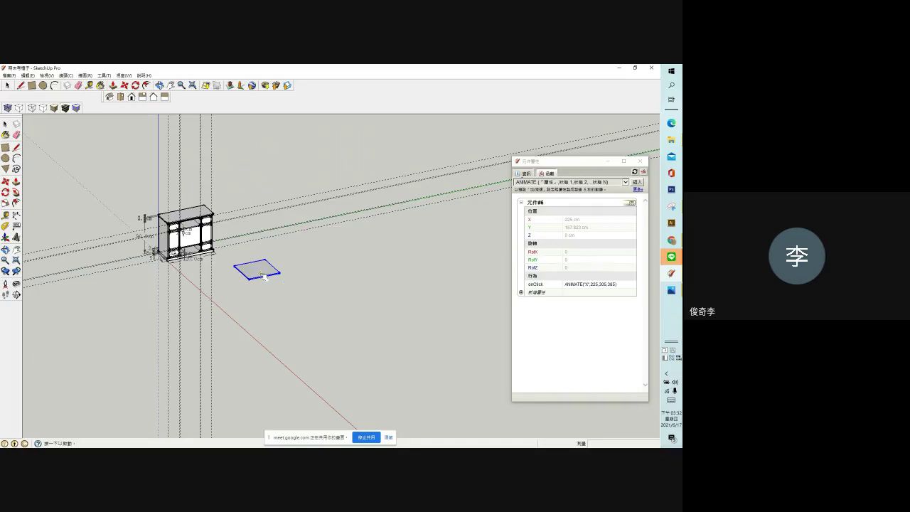
Zoom in and delete the axis name so the onClick formula reads ANIMATE("",225,305,385)
scroll(264, 276, up, 2)
scroll(264, 275, up, 3)
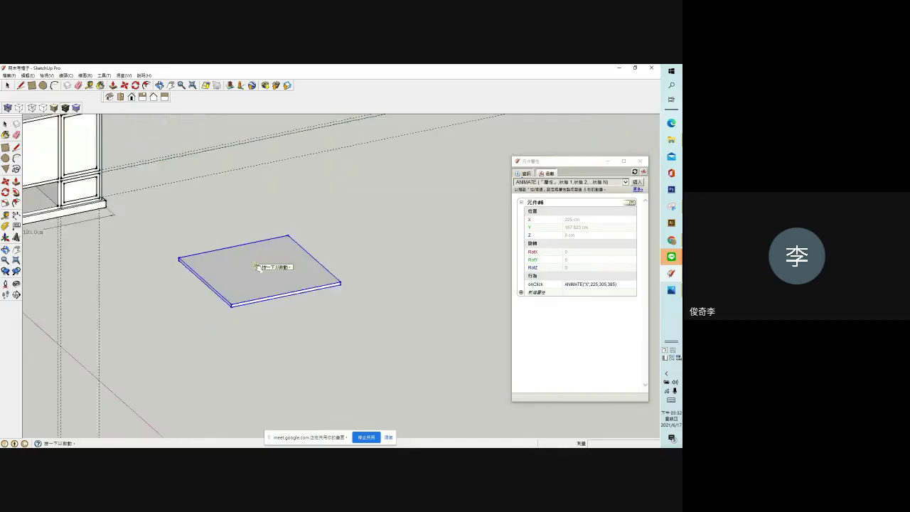
scroll(264, 275, up, 3)
click(587, 284)
double_click(587, 284)
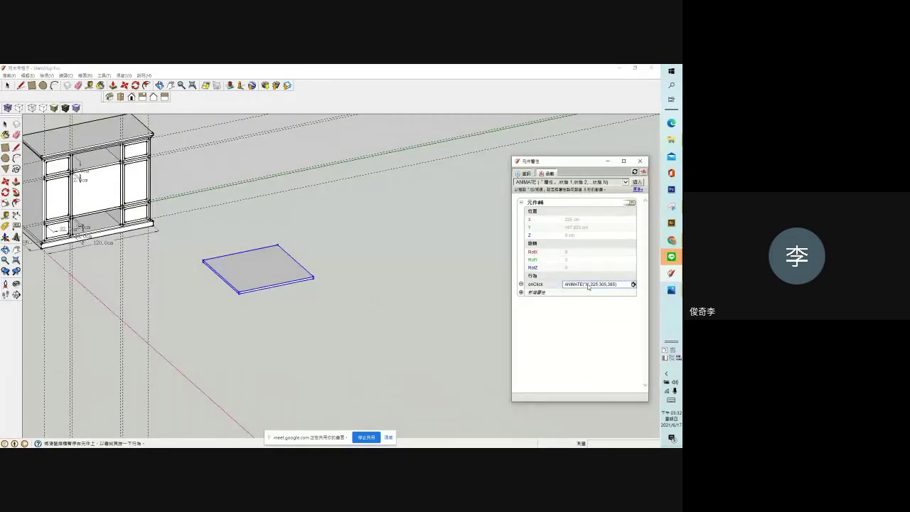
text(Y)
key(BackSpace)
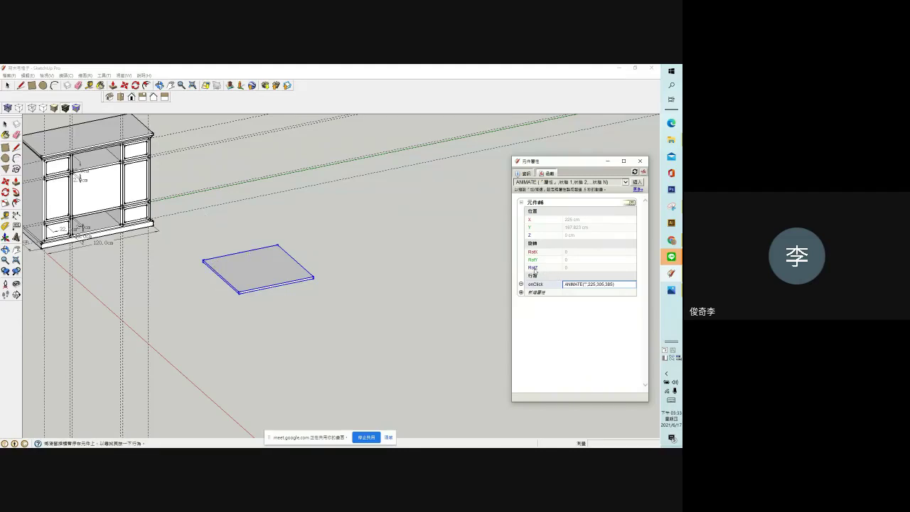
Set the onClick formula to ANIMATE("RotZ",225,305,385) and click the board repeatedly to test its Z spin
click(534, 268)
key(Return)
click(283, 281)
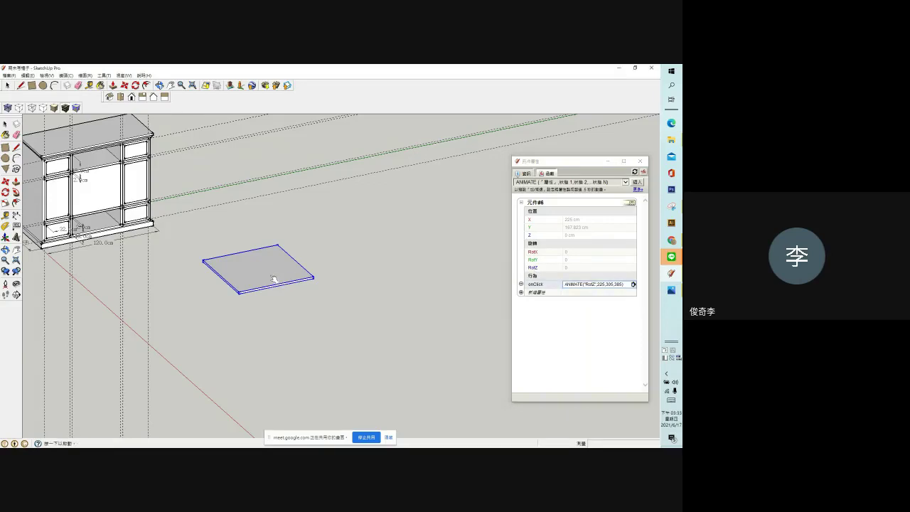
click(300, 285)
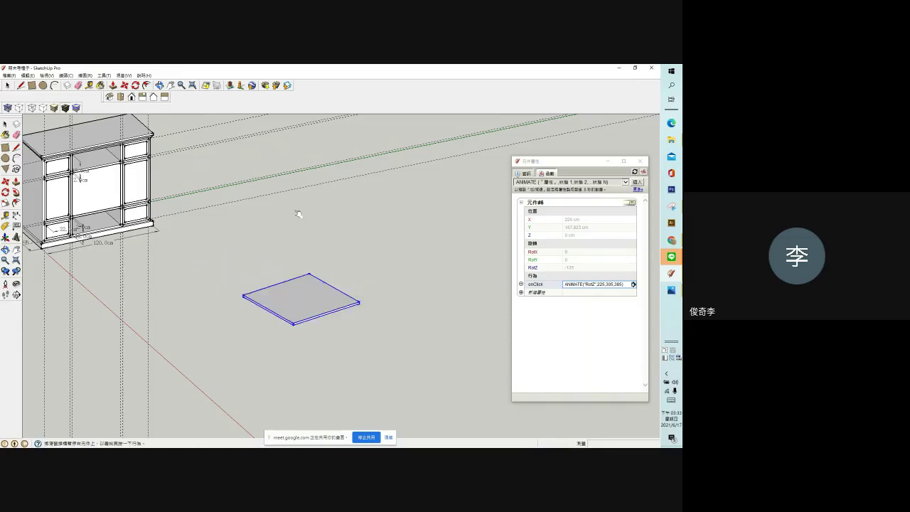
click(302, 302)
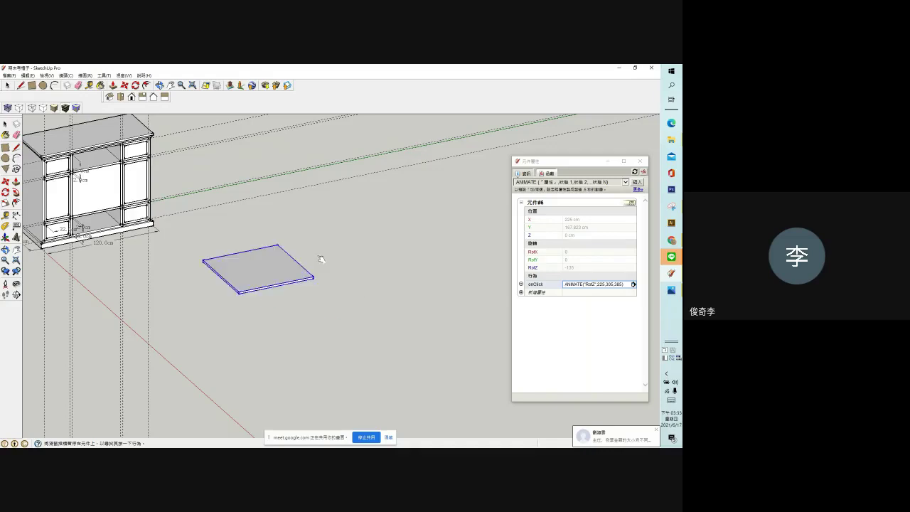
click(594, 284)
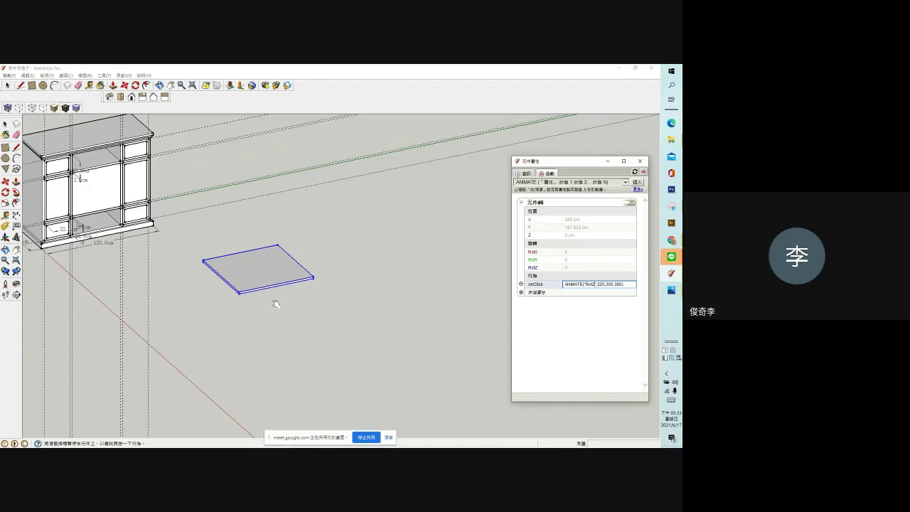
Change the board's onClick formula to ANIMATE("RotX",0,90)
key(BackSpace)
text(X)
double_click(600, 284)
text(0)
drag(602, 284, 615, 284)
text(90)
key(Return)
Click the board until it stands upright at RotX 90, then return to the Select tool
click(278, 274)
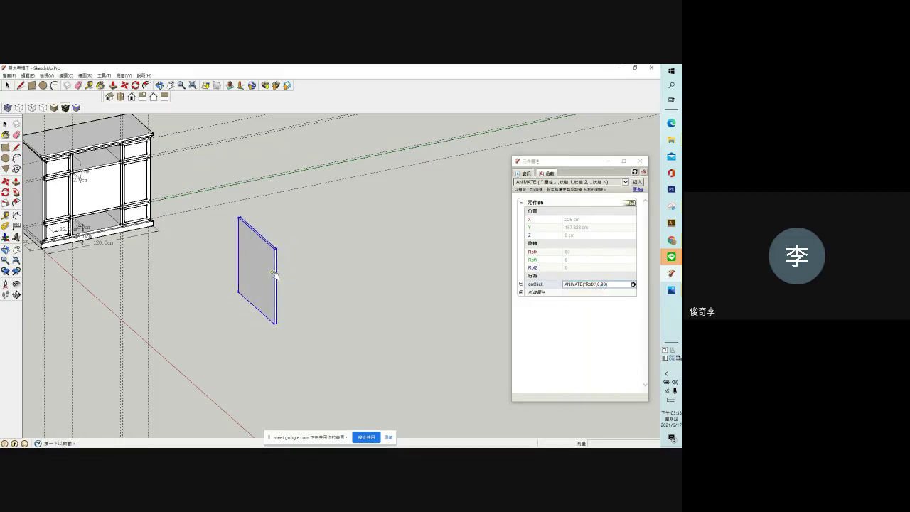
click(275, 274)
click(275, 275)
click(275, 275)
click(275, 275)
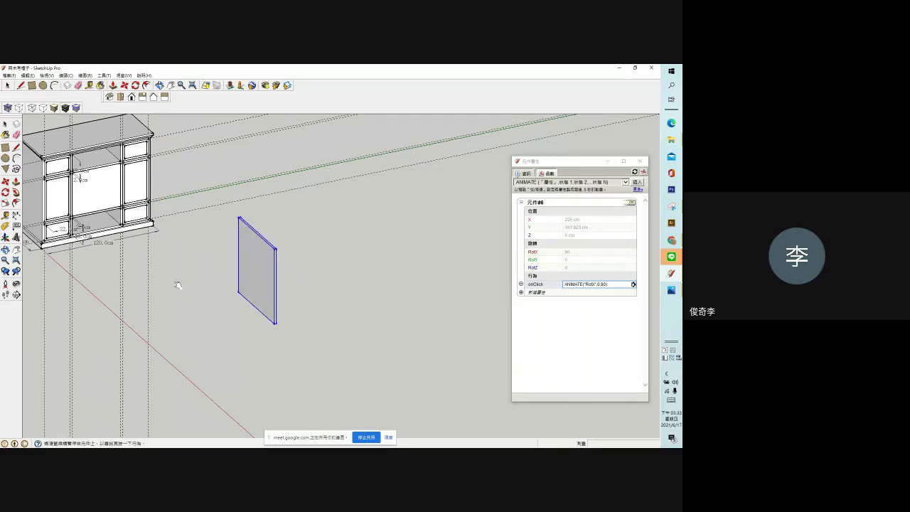
click(5, 125)
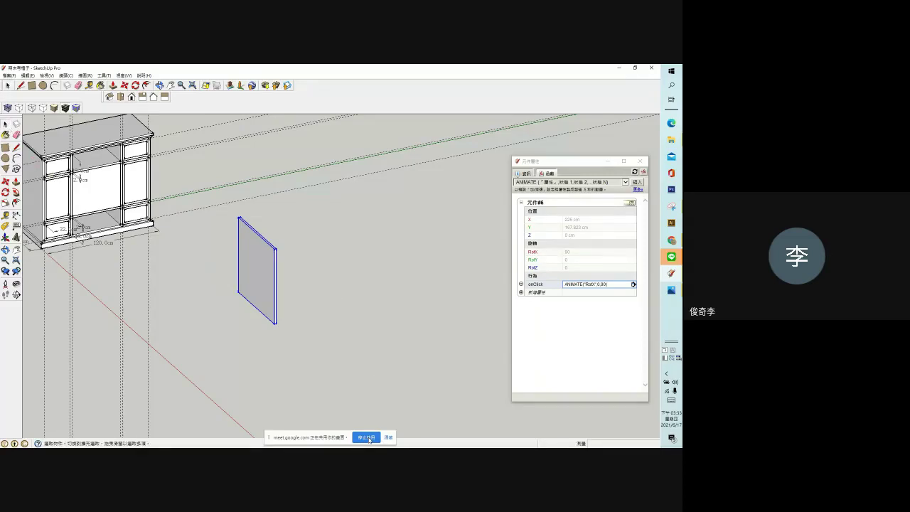
Stop sharing the screen in Google Meet
click(367, 437)
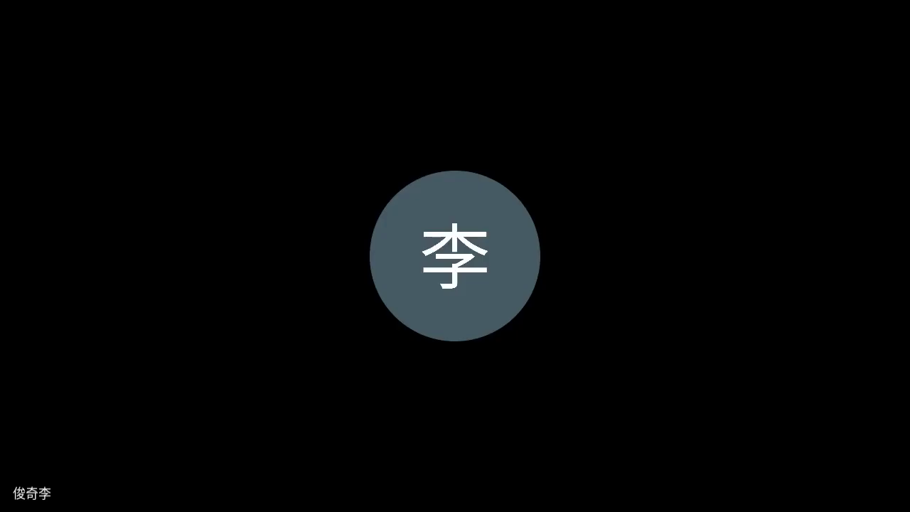